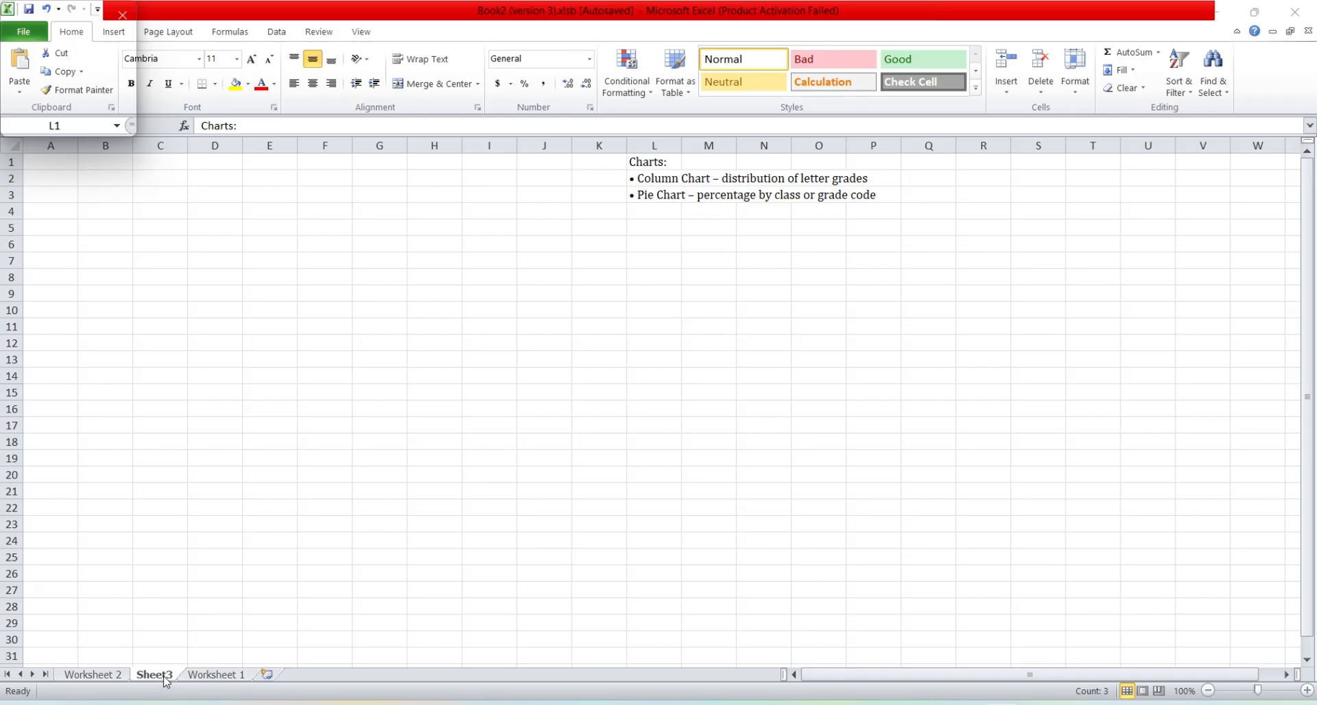
# Step: Rename the Sheet3 worksheet as Charts
pyautogui.doubleClick(162, 675)
pyautogui.write('Chart')
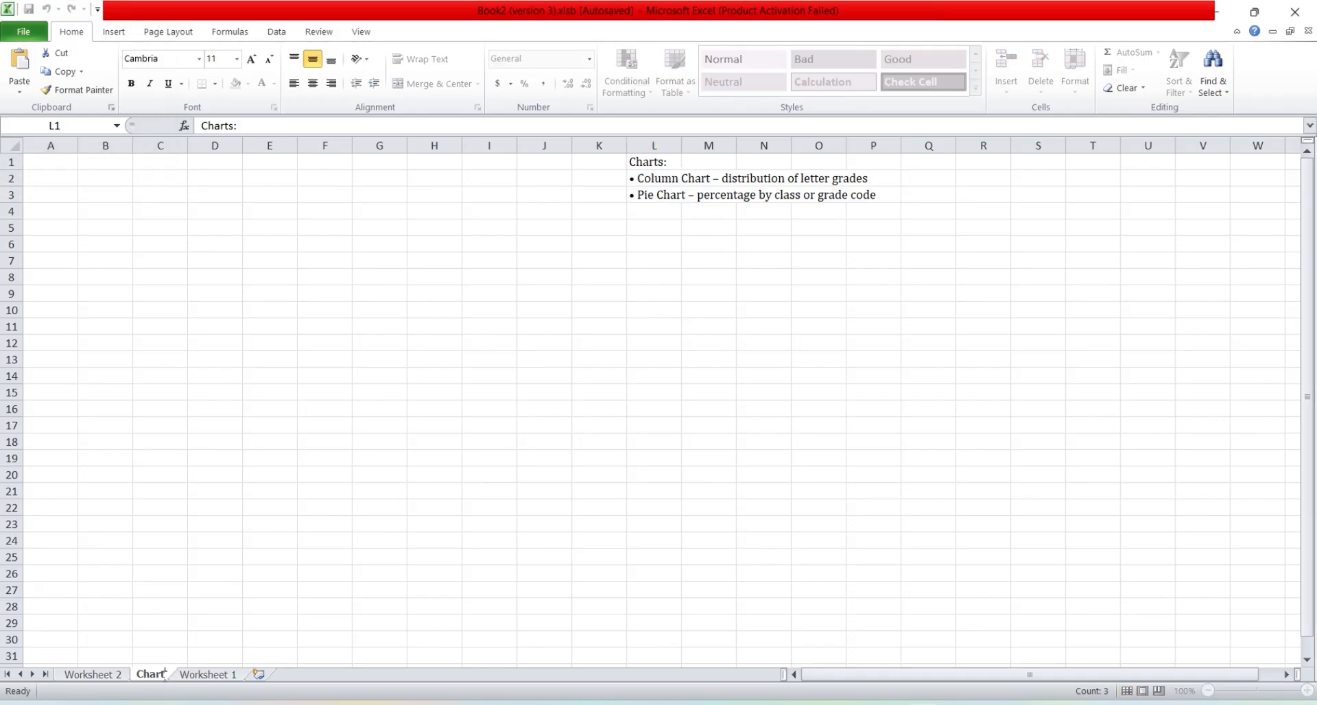
pyautogui.write('s')
pyautogui.press('Return')
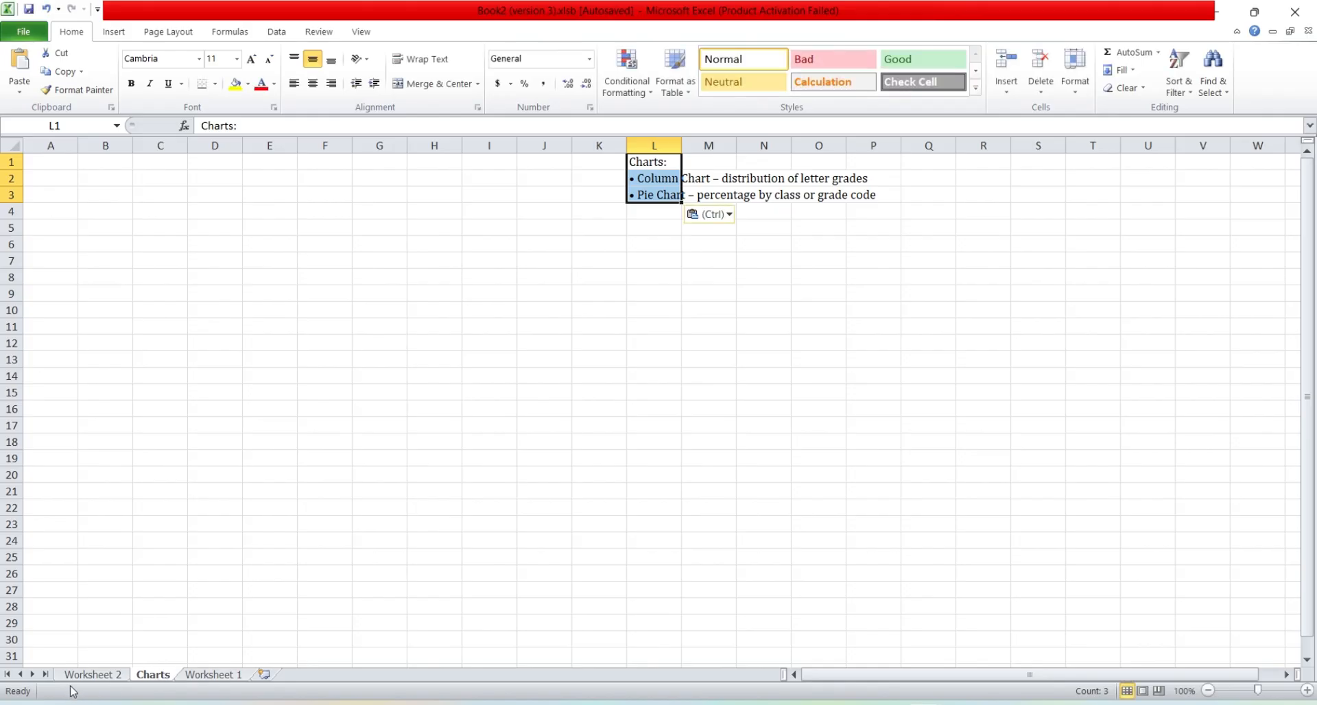
# Step: Insert a 2-D clustered column chart from the letter grade counts in A12:B19 of Worksheet 2
pyautogui.click(96, 675)
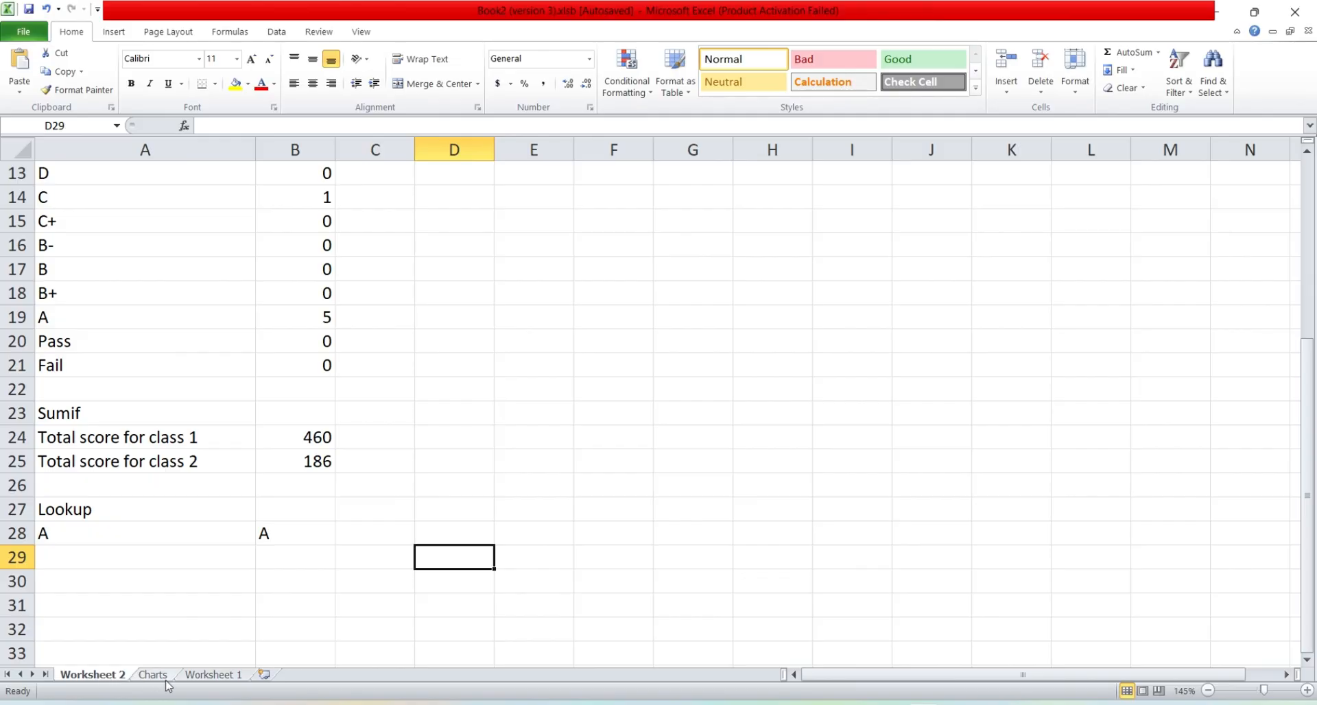
pyautogui.scroll(2, 267, 512)
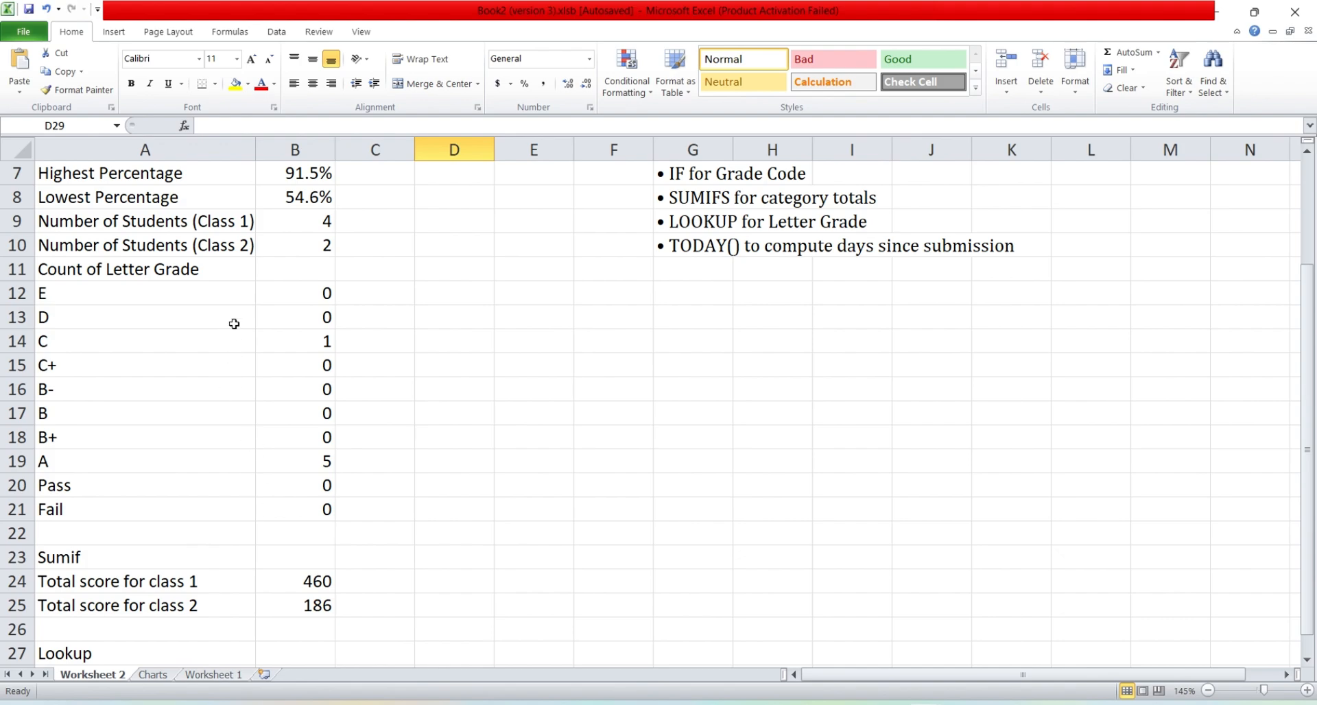
pyautogui.click(205, 291)
pyautogui.moveTo(206, 290); pyautogui.dragTo(292, 455)
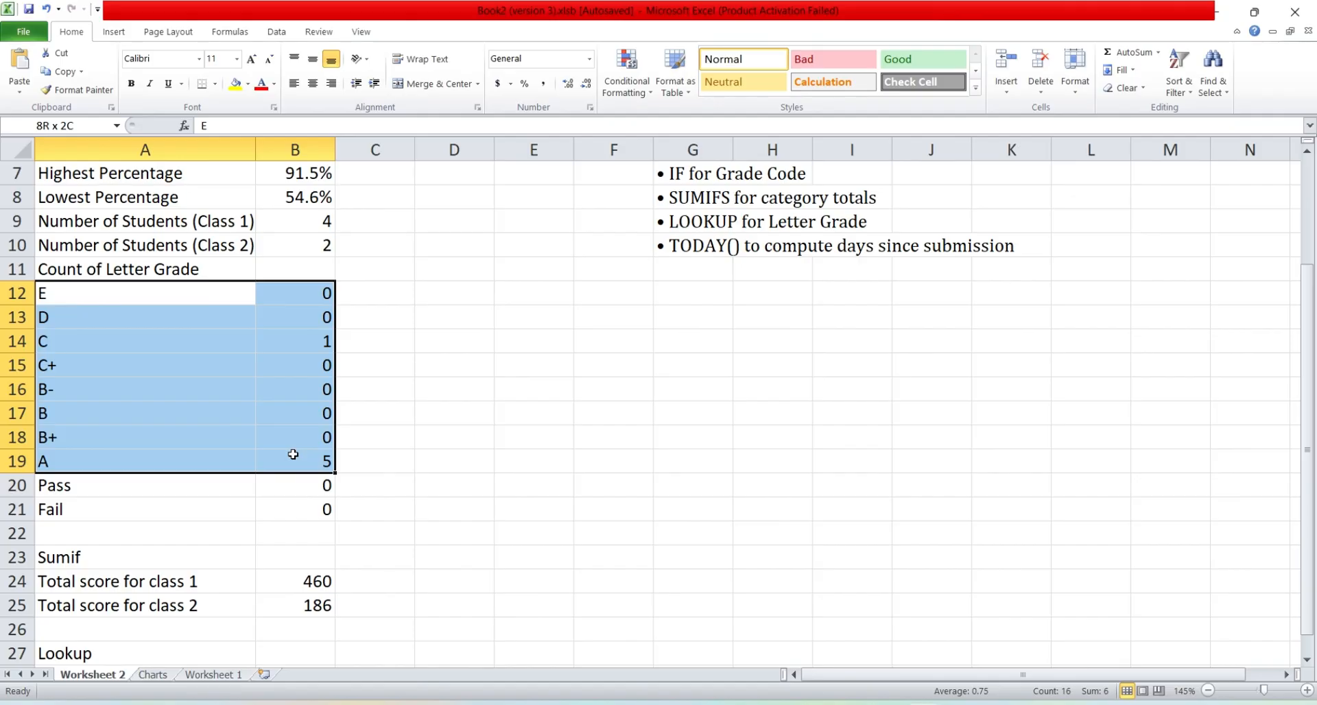
pyautogui.moveTo(293, 455); pyautogui.dragTo(293, 454)
pyautogui.click(112, 33)
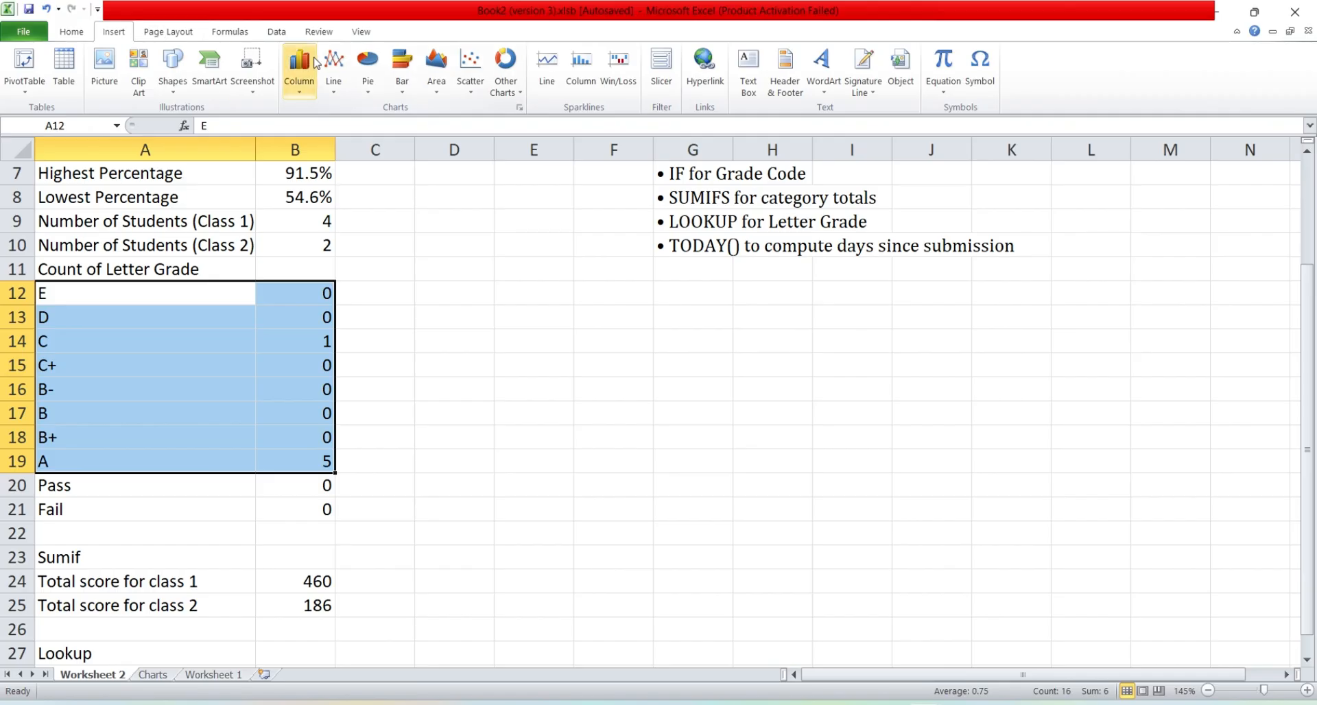
pyautogui.click(296, 91)
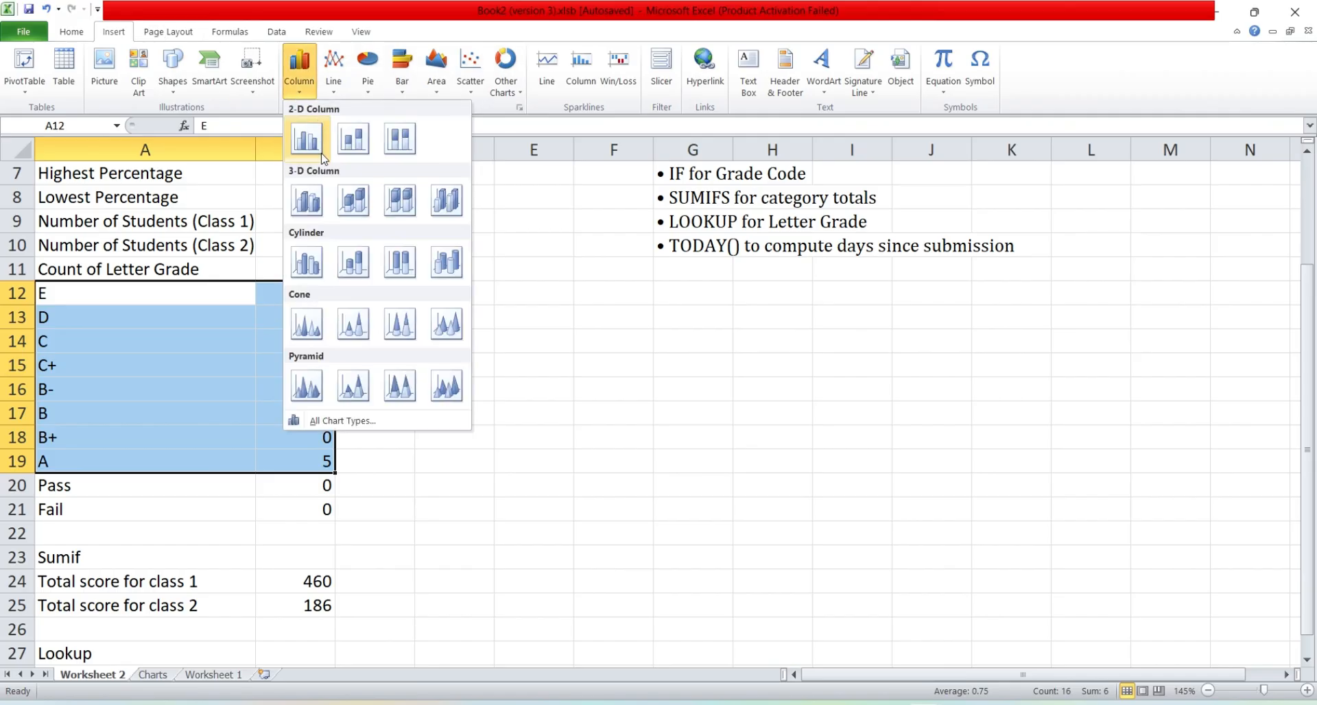
pyautogui.click(306, 138)
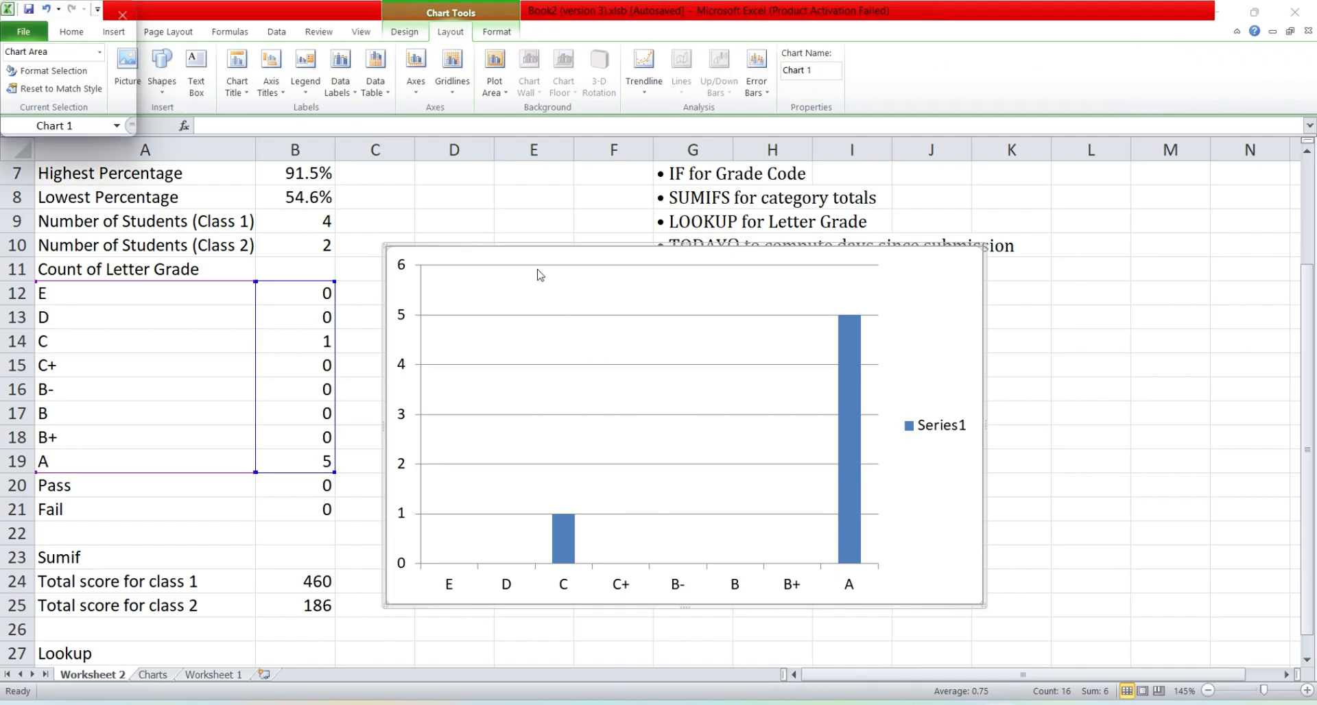
# Step: Add a title above the column chart reading "Distribution of Letter Grades"
pyautogui.click(451, 33)
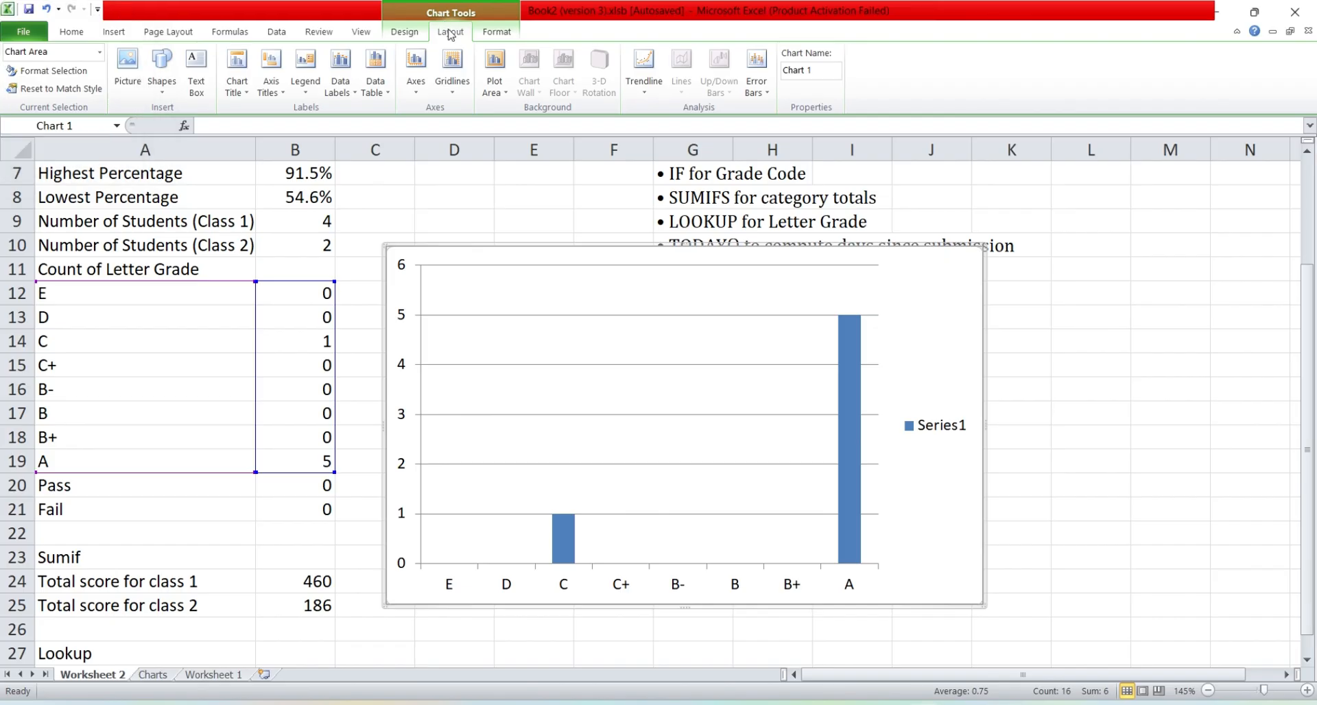
pyautogui.click(235, 61)
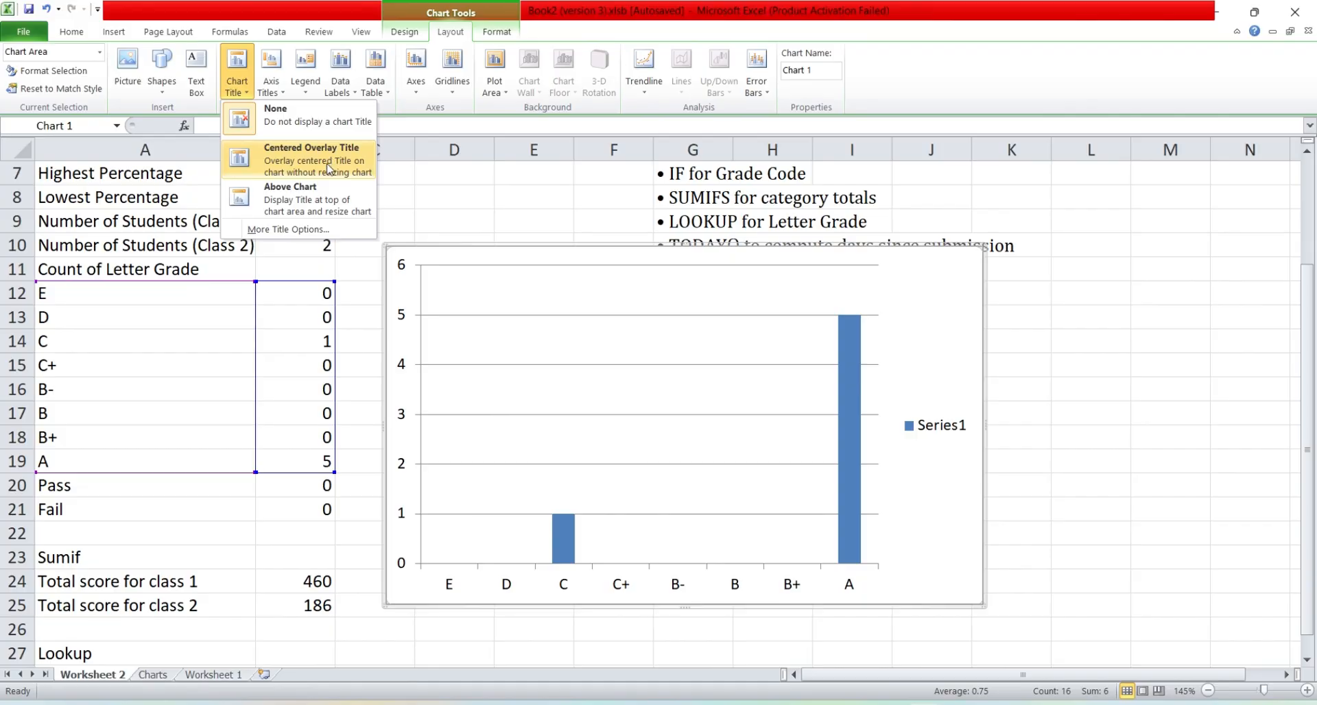
pyautogui.click(319, 195)
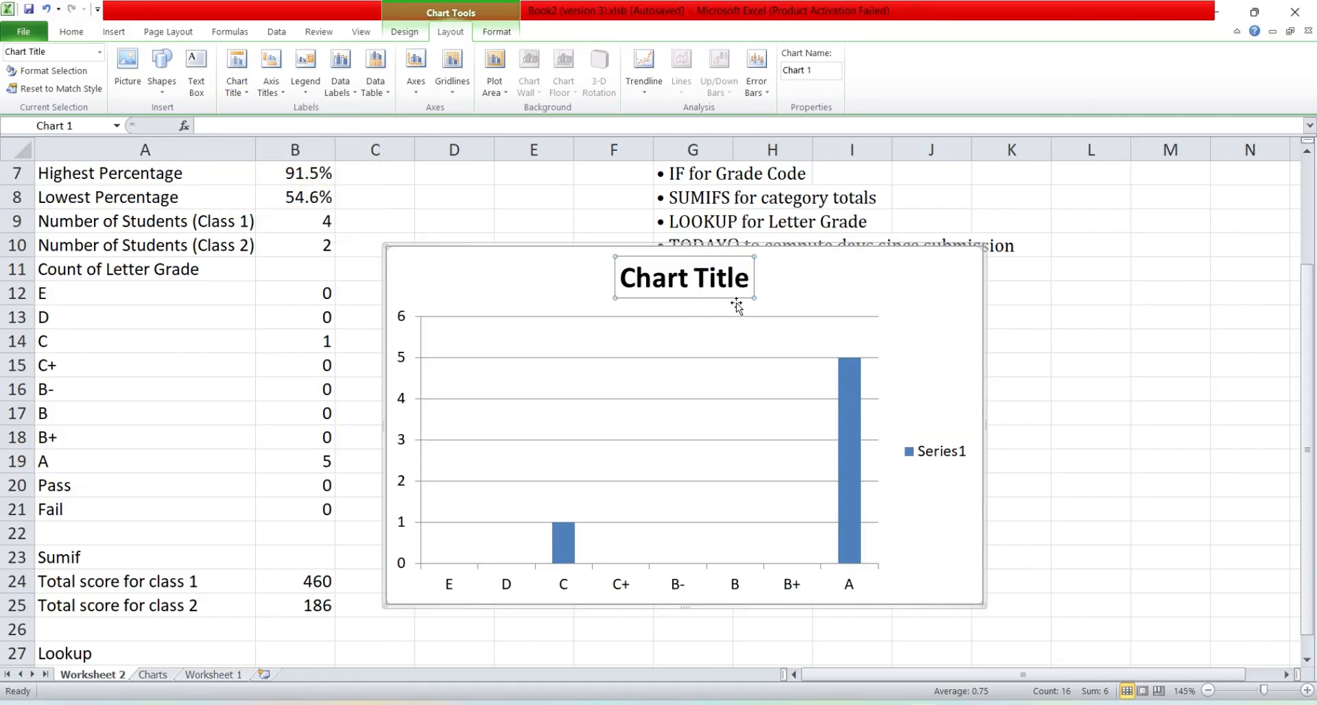
pyautogui.click(737, 279)
pyautogui.press('End')
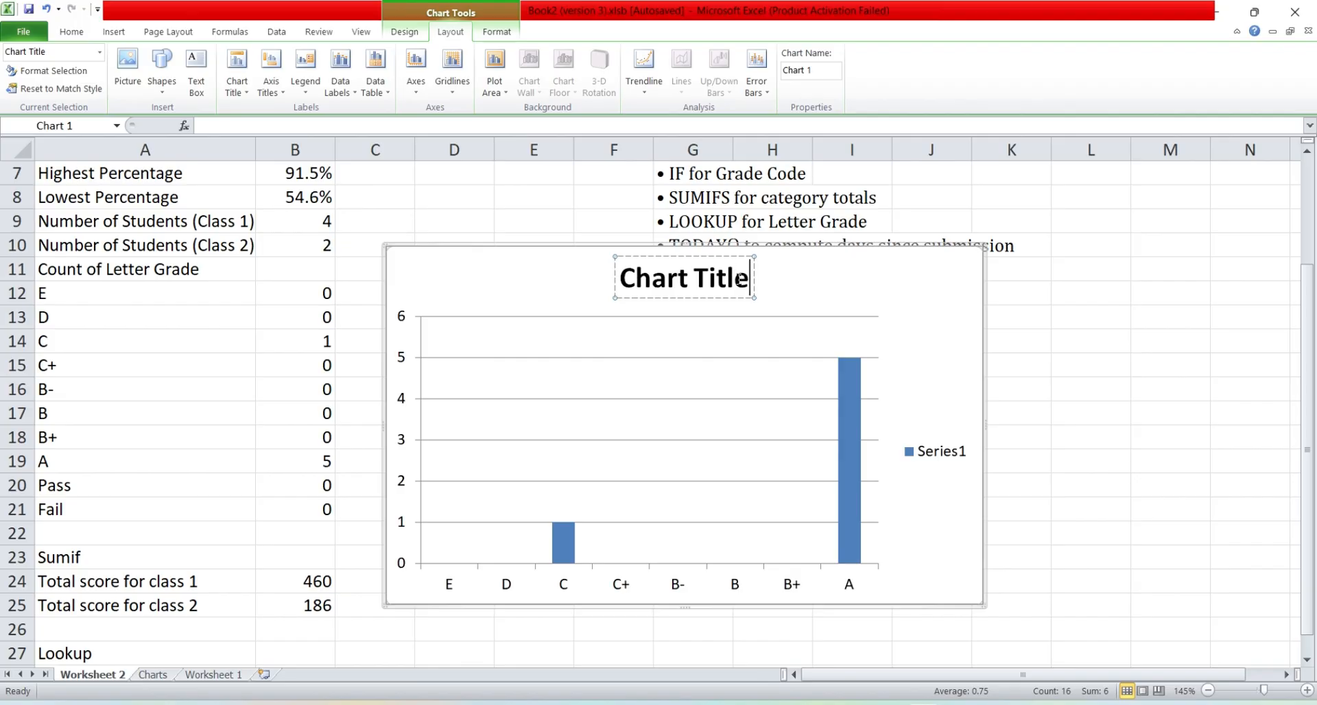
pyautogui.hotkey('shift', 'Home')
pyautogui.write('Dis')
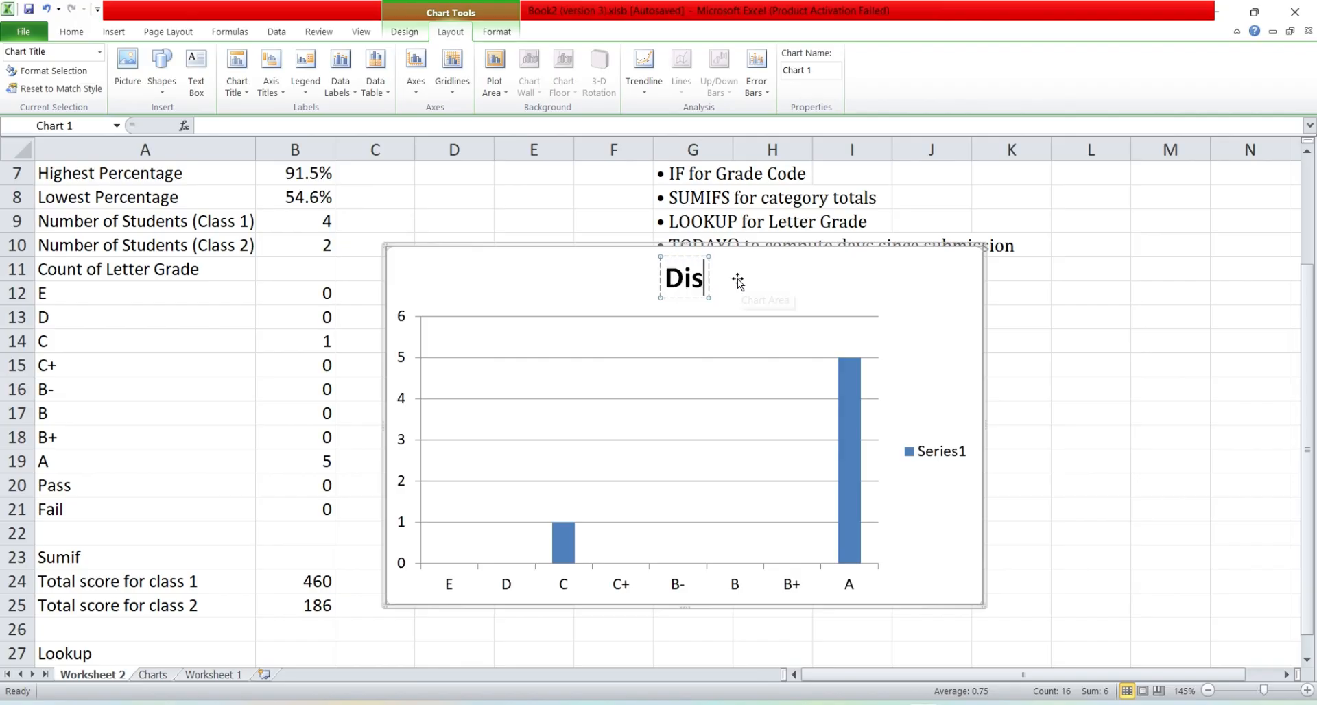
pyautogui.write('tributi')
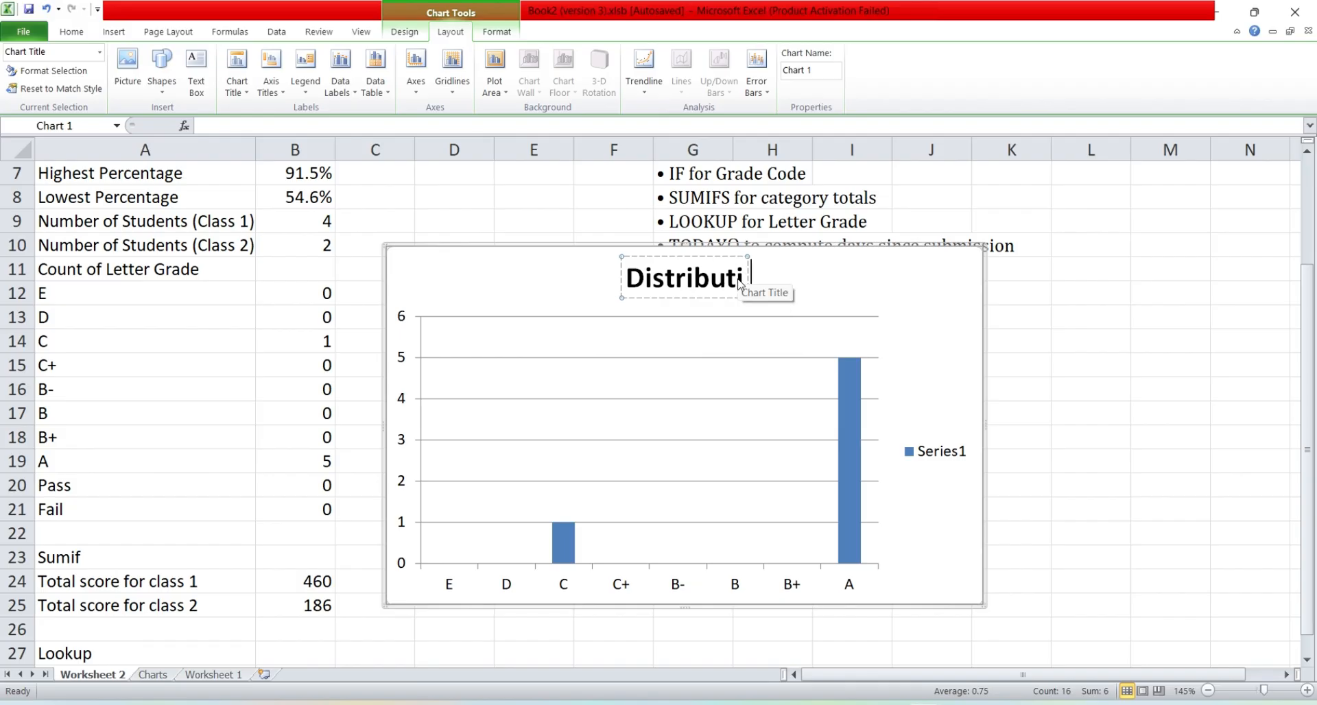
pyautogui.write('on of Lett')
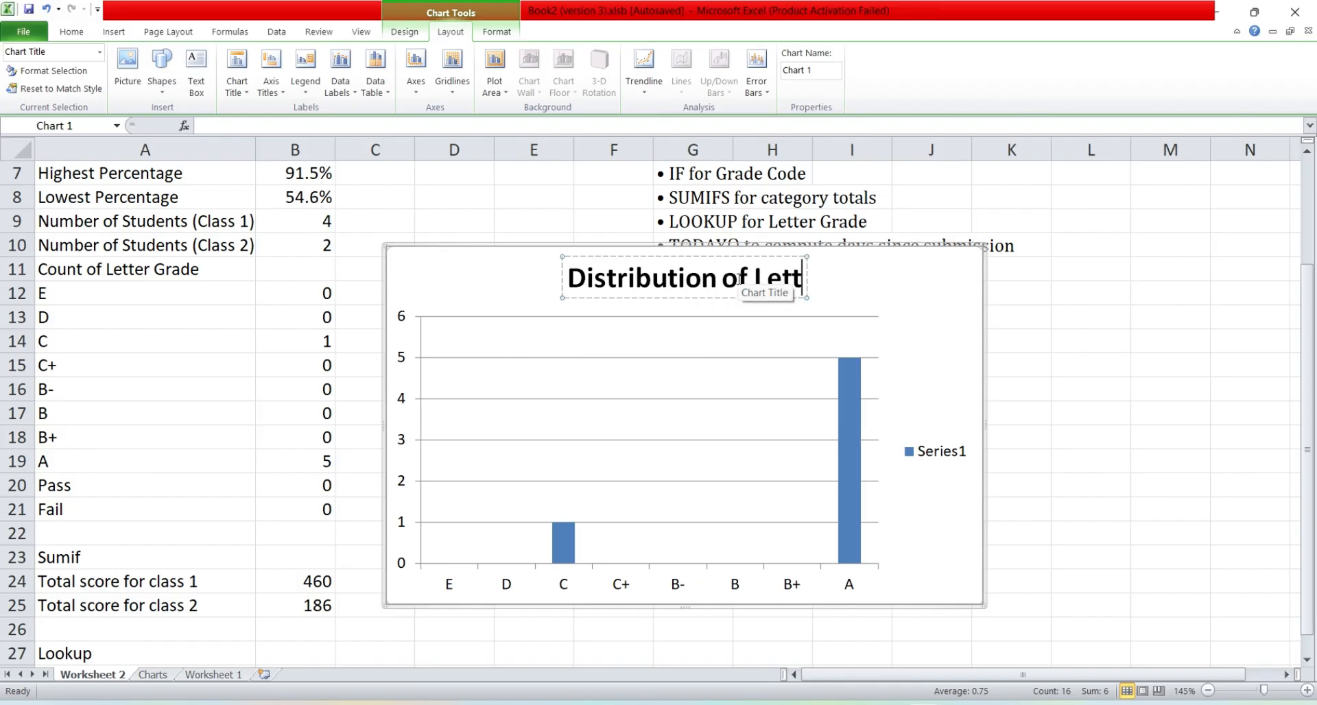
pyautogui.write('er Grades')
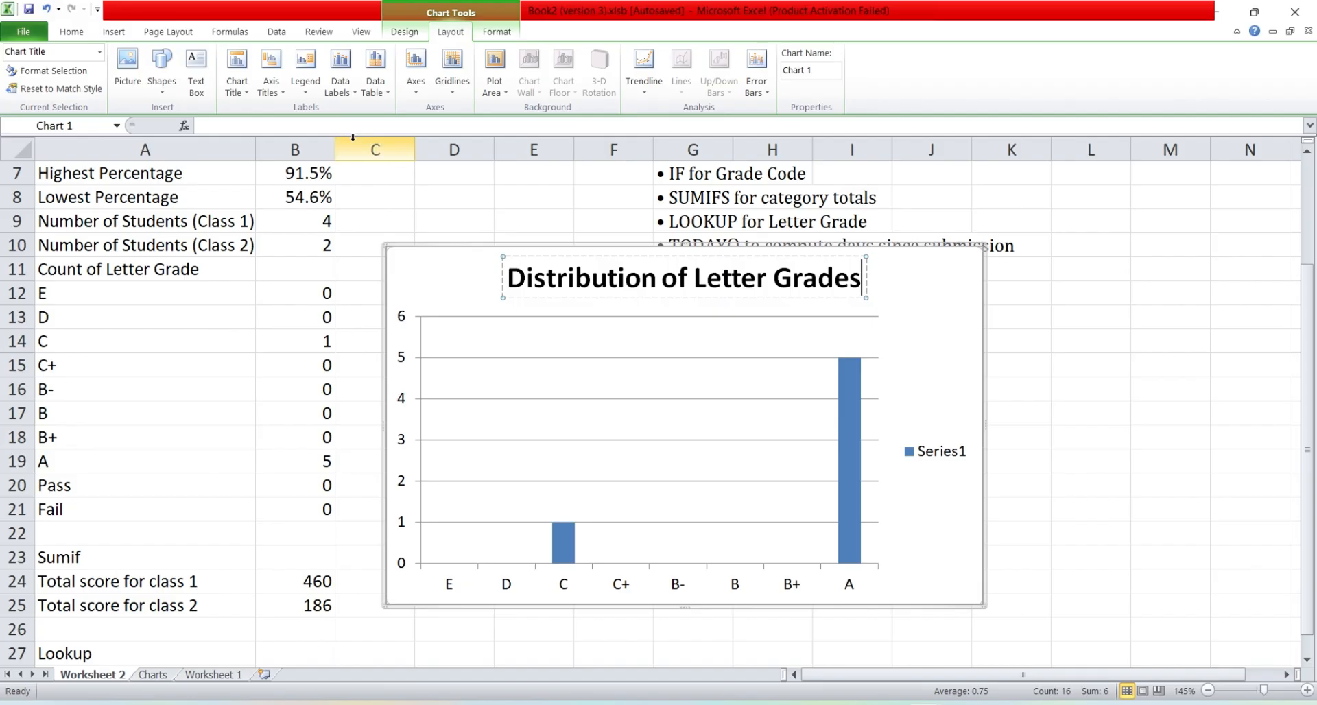
# Step: Add a horizontal axis title below the axis reading "Letter Grades"
pyautogui.click(280, 99)
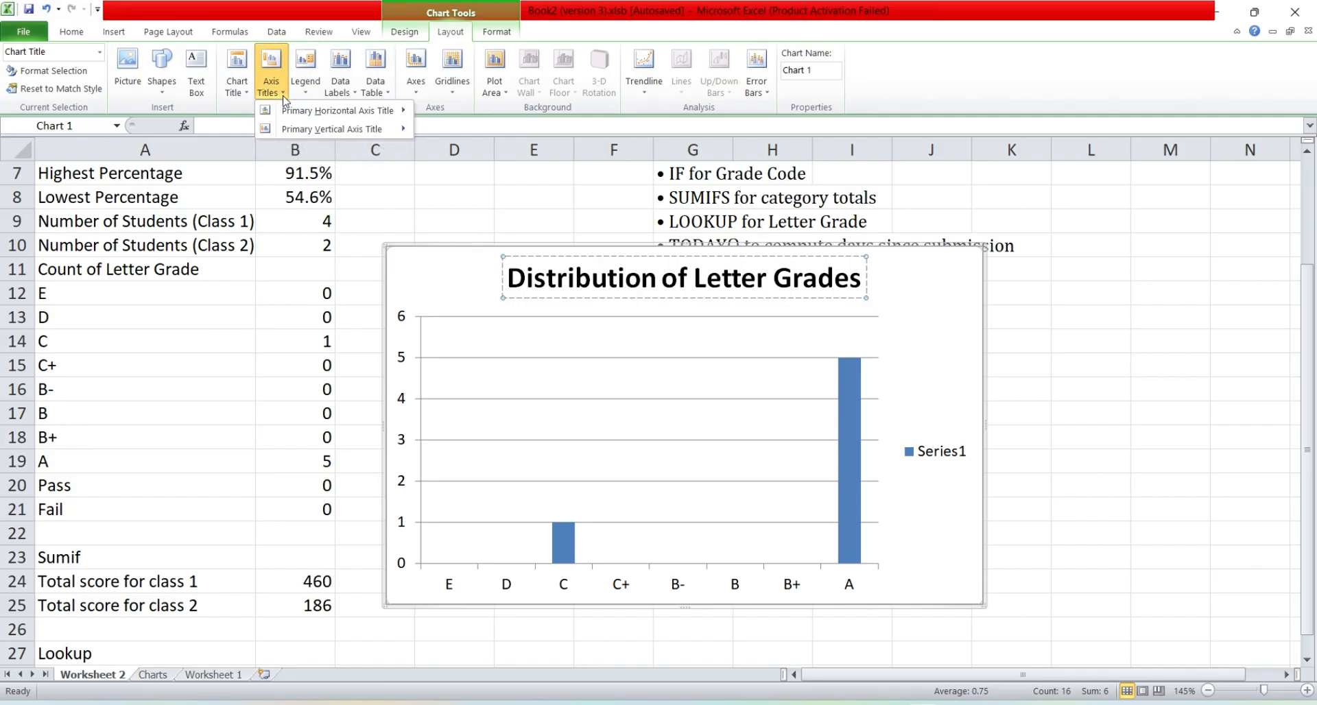
pyautogui.moveTo(310, 116)
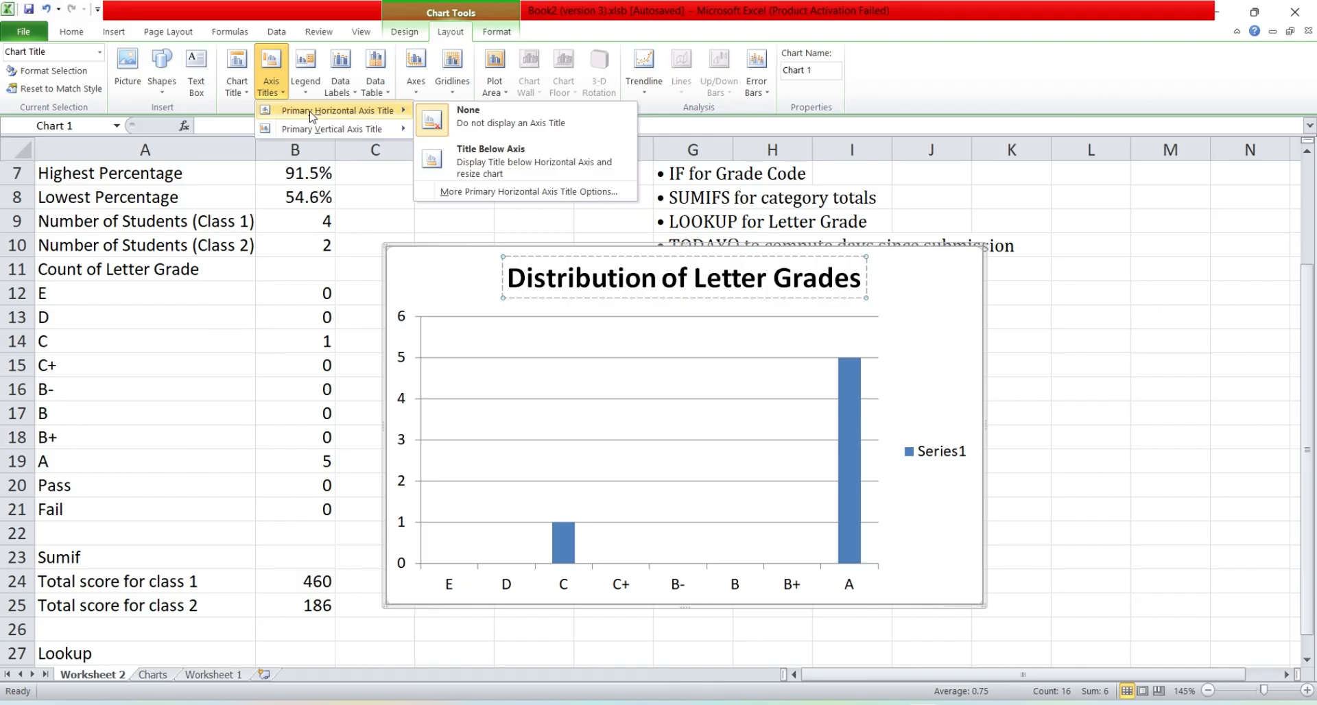
pyautogui.click(488, 160)
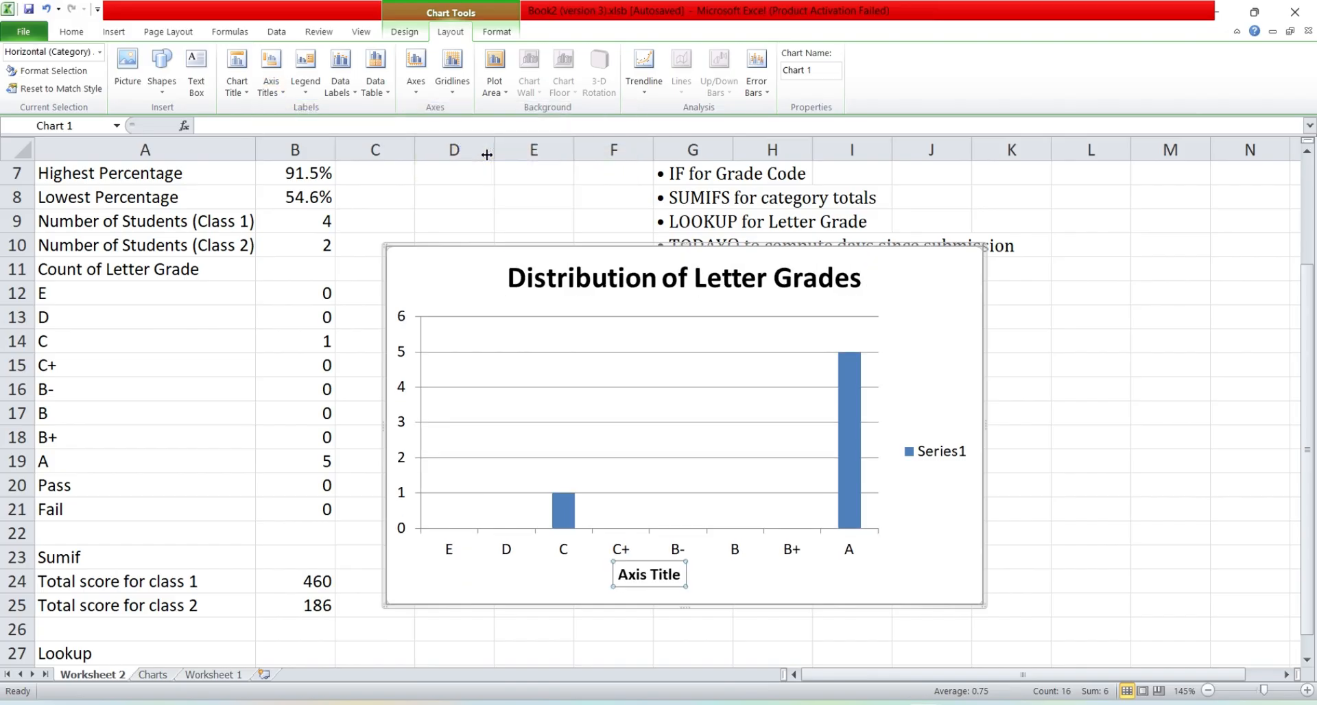
pyautogui.click(670, 574)
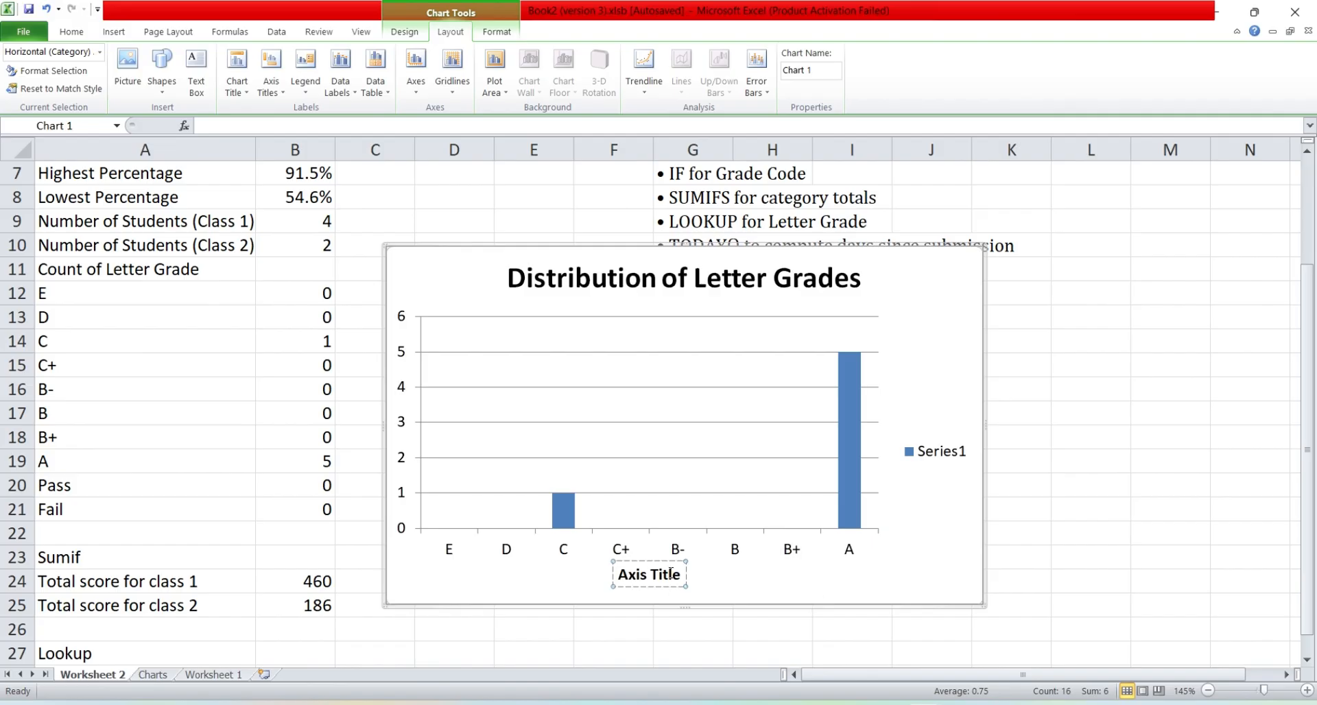
pyautogui.tripleClick(670, 574)
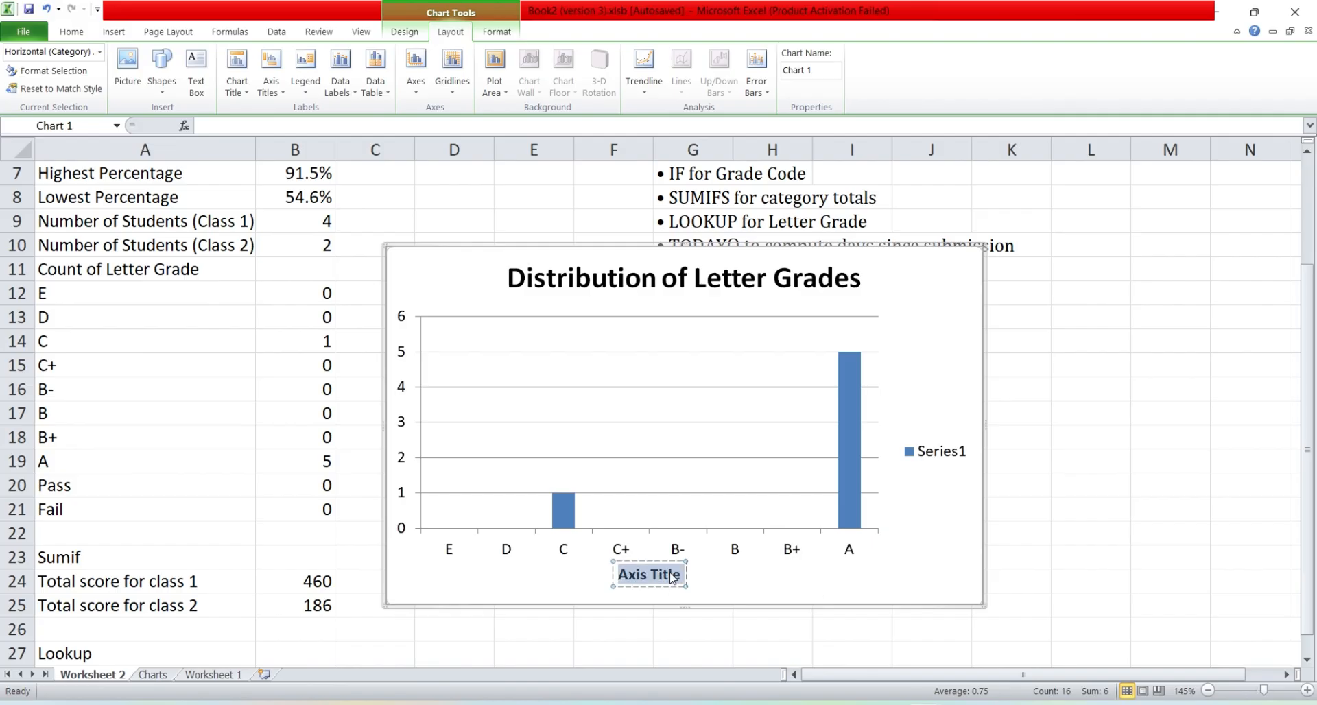
pyautogui.write('Letter G')
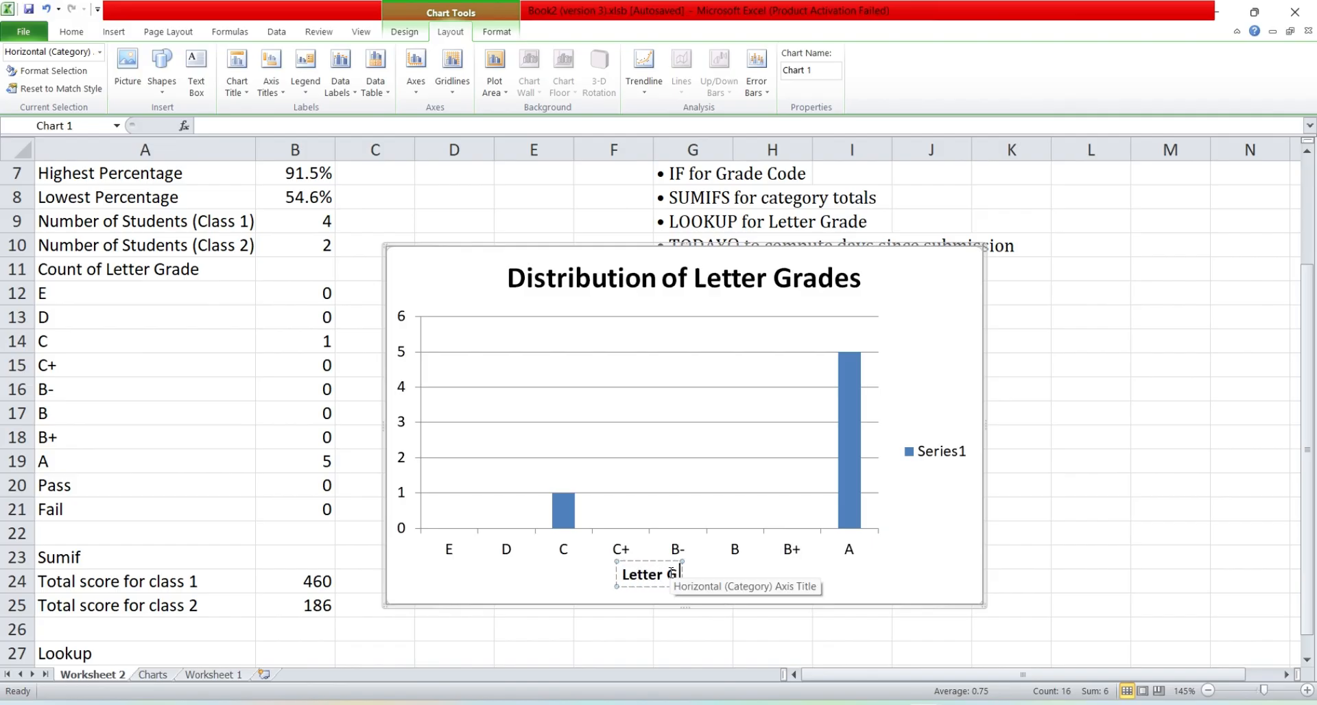
pyautogui.write('rades')
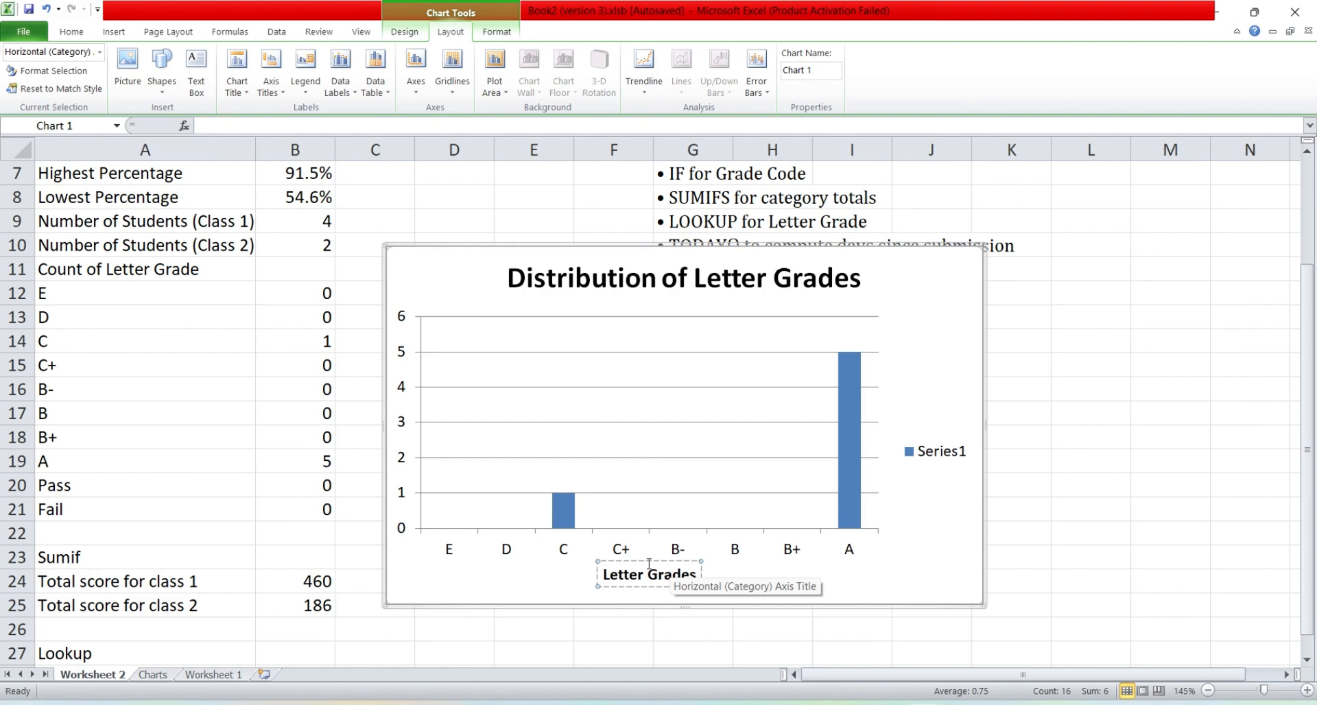
pyautogui.click(398, 586)
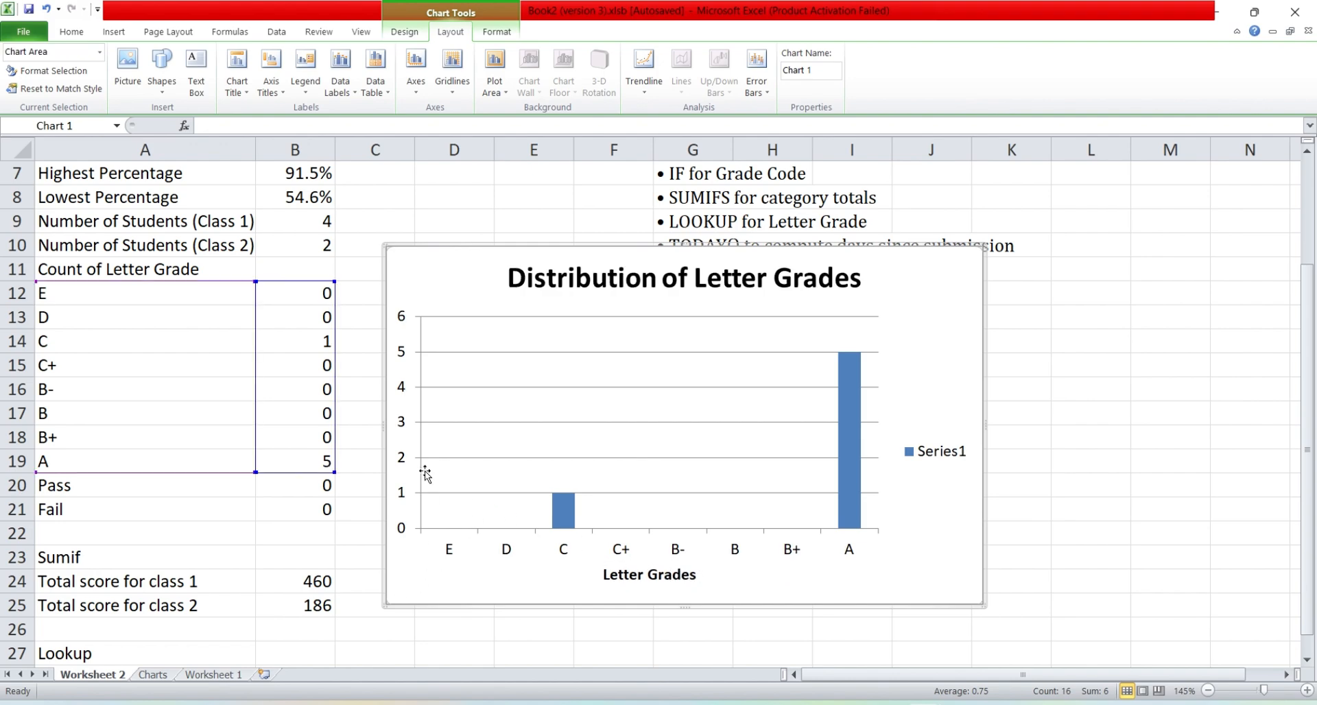
# Step: Add a rotated vertical axis title to the column chart reading "Number of Students"
pyautogui.click(287, 95)
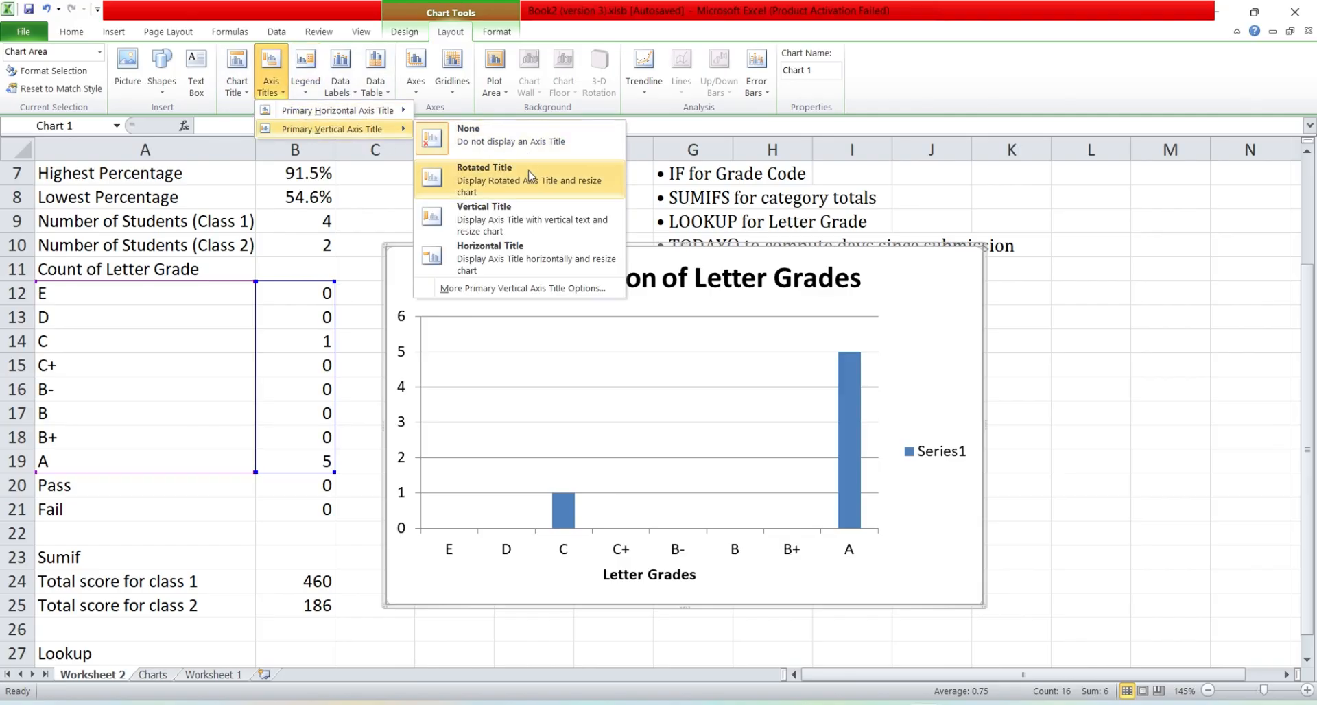
pyautogui.click(532, 215)
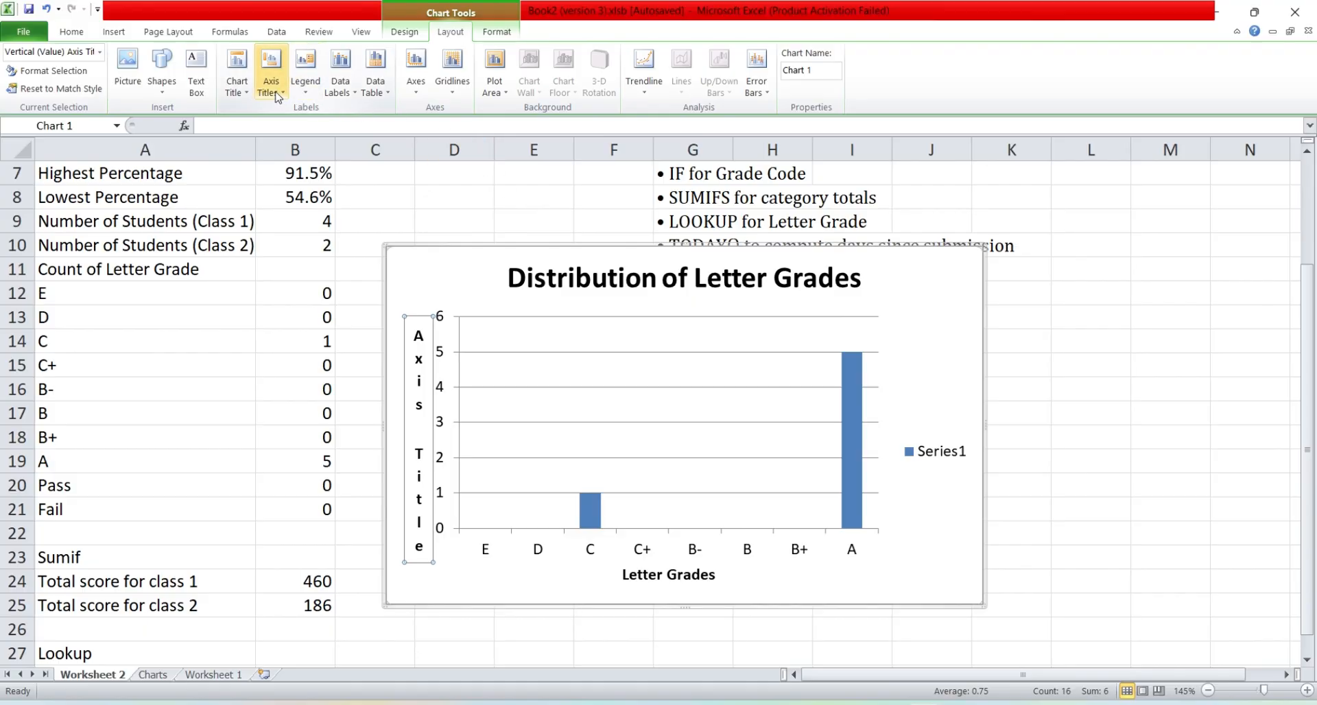
pyautogui.click(278, 96)
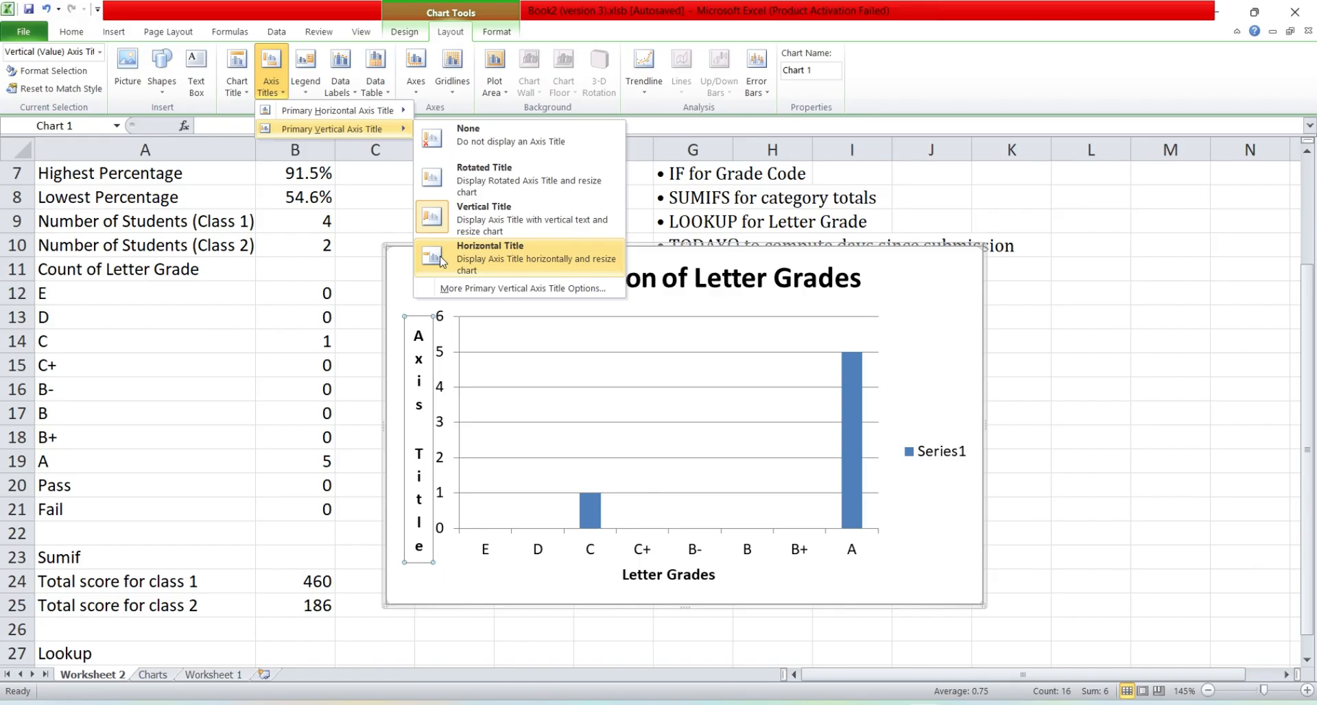
pyautogui.click(438, 185)
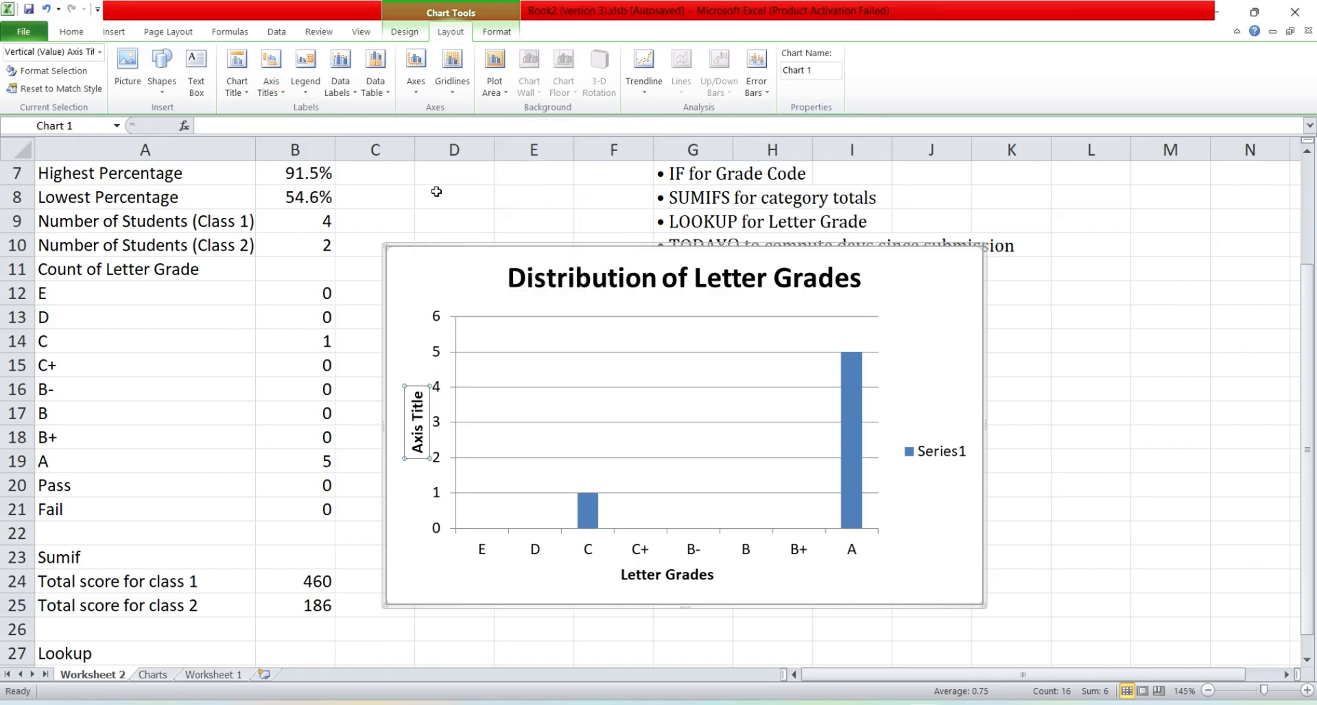
pyautogui.click(418, 409)
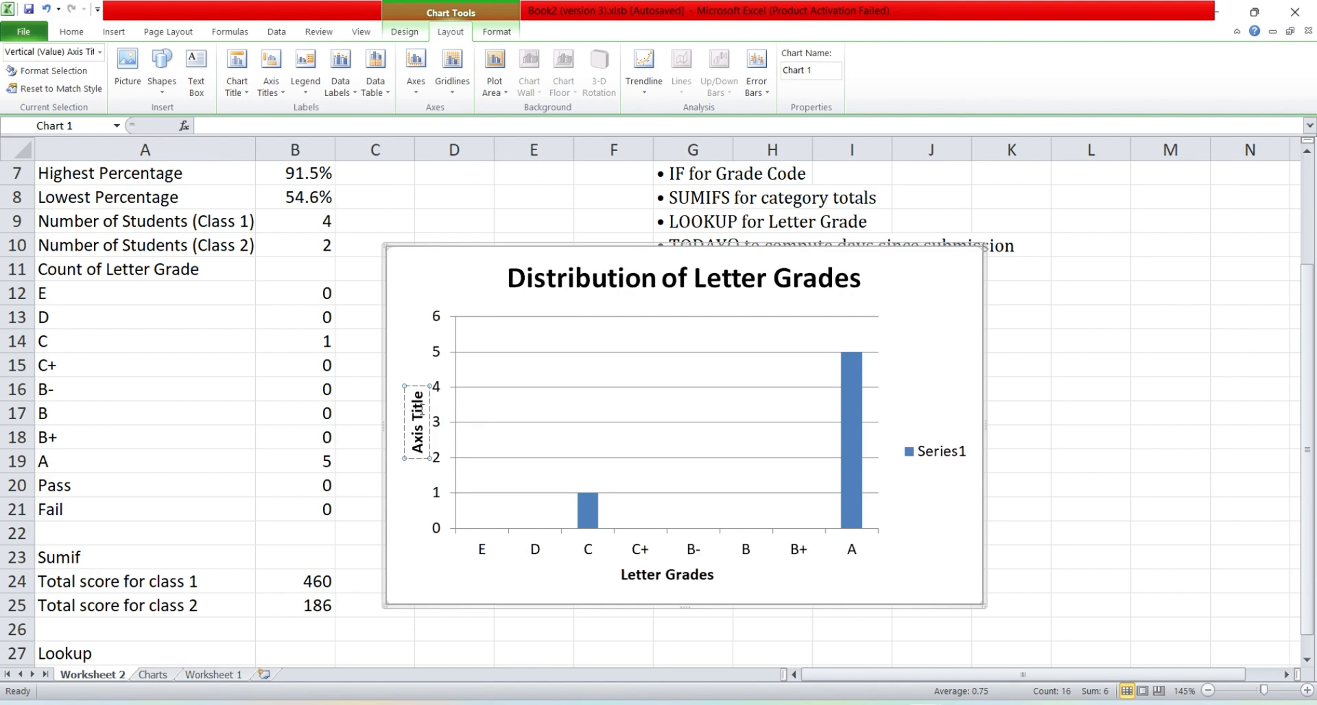
pyautogui.tripleClick(421, 412)
pyautogui.write('Number of')
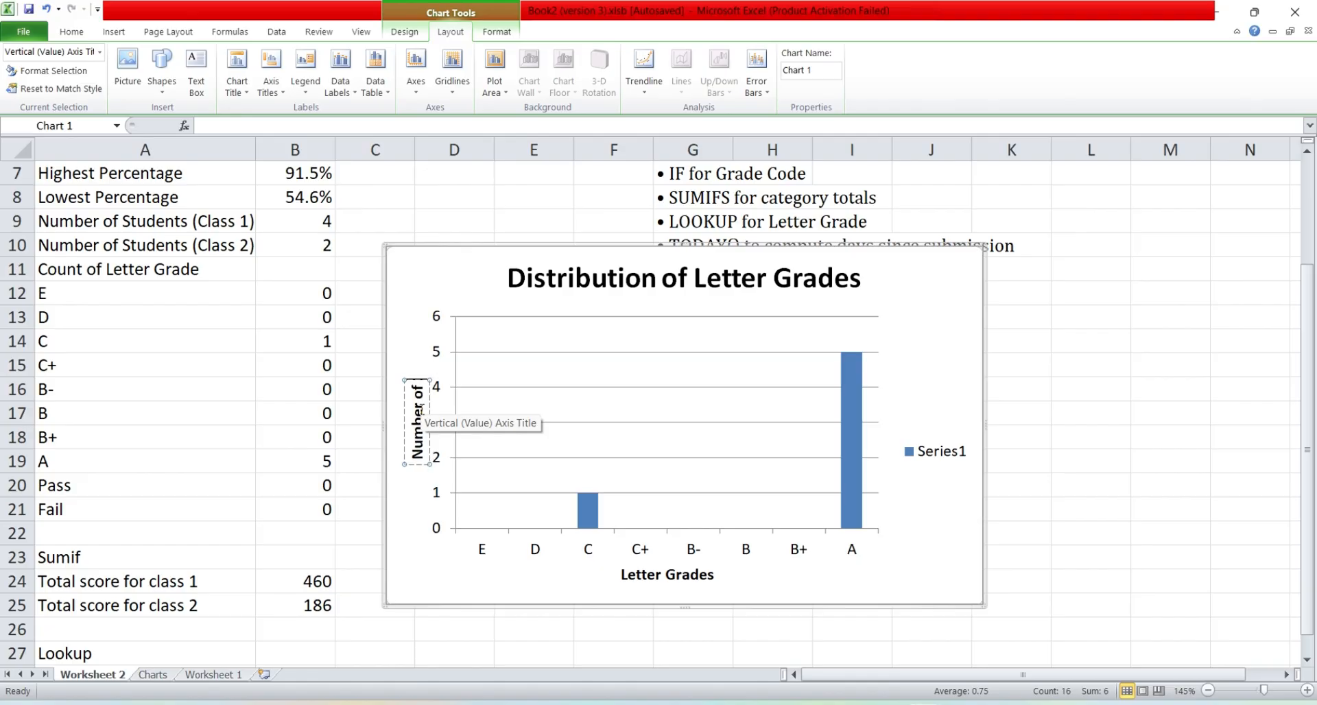
pyautogui.write('Students')
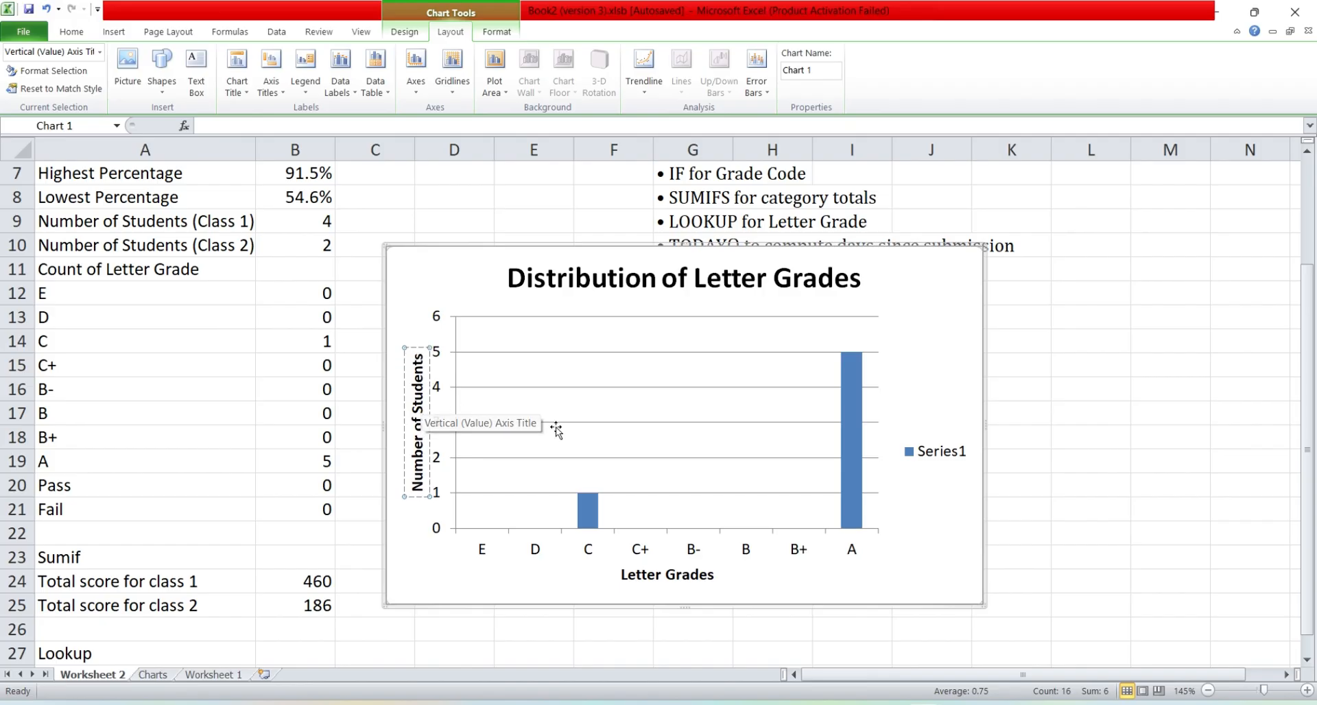
pyautogui.click(1080, 565)
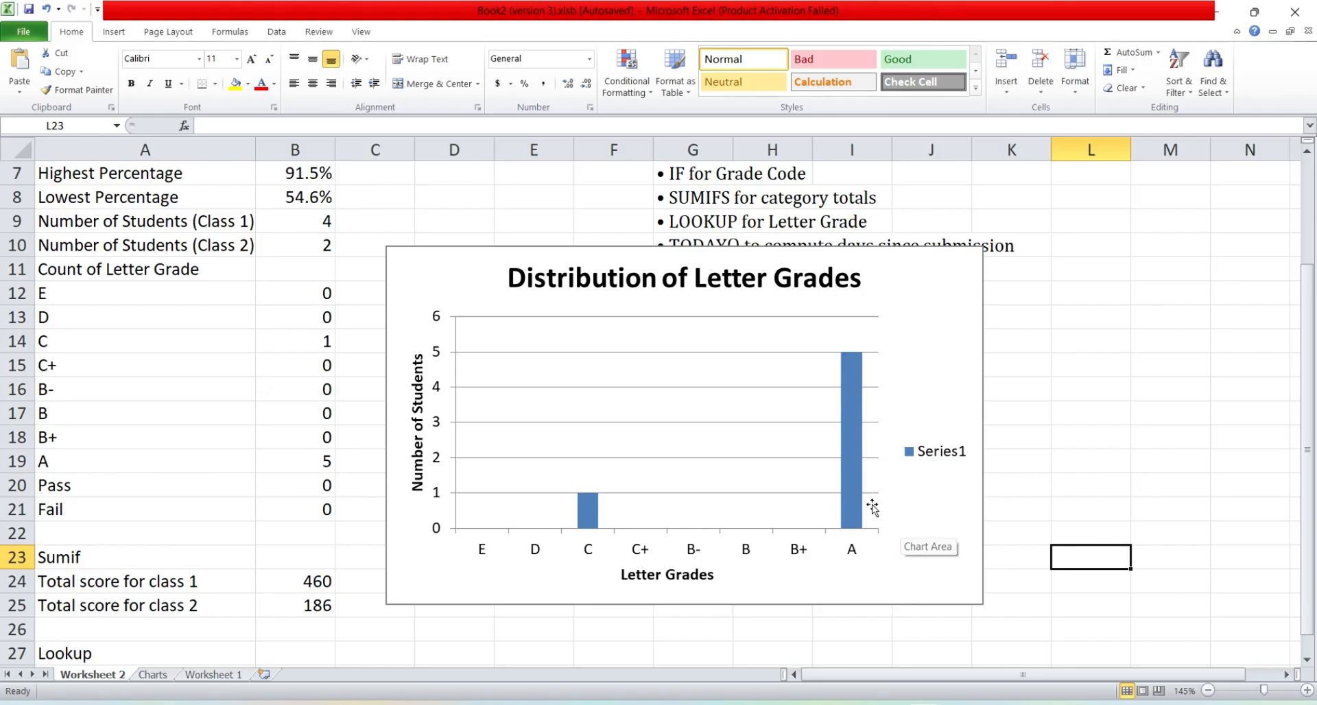
pyautogui.click(846, 475)
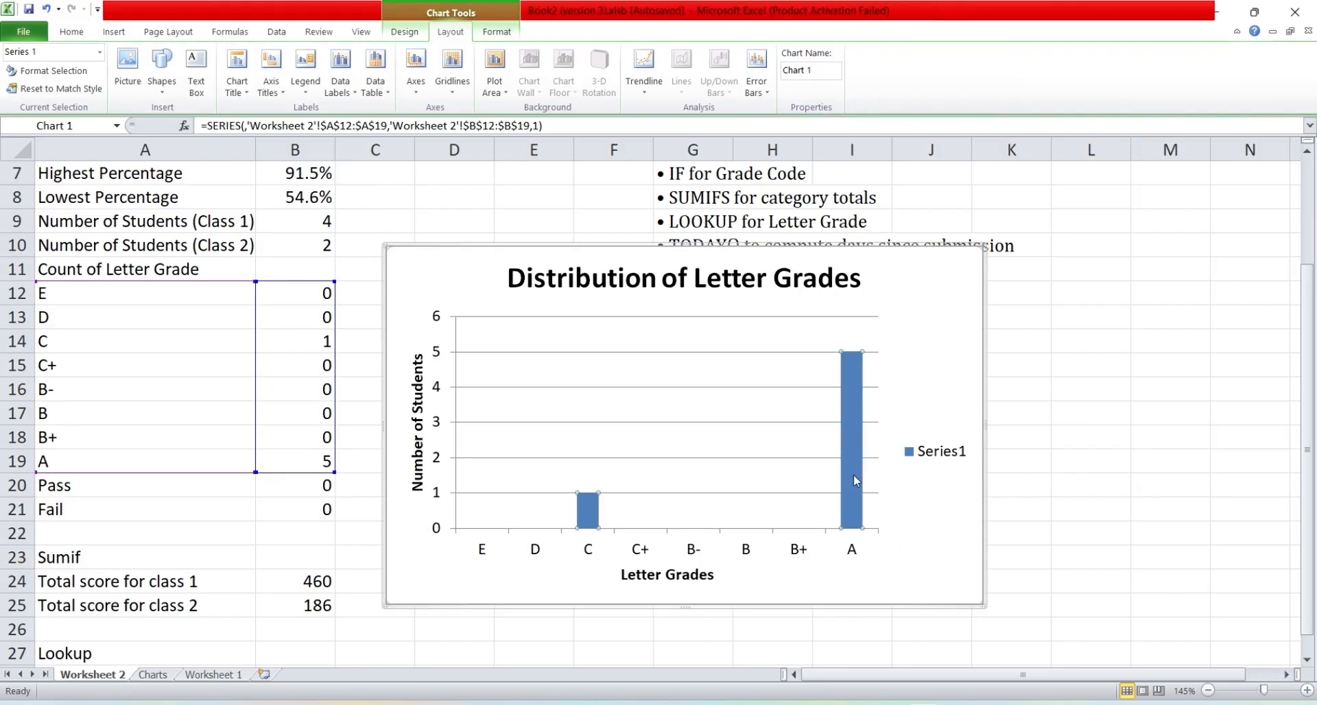
pyautogui.click(845, 433)
pyautogui.doubleClick(859, 422)
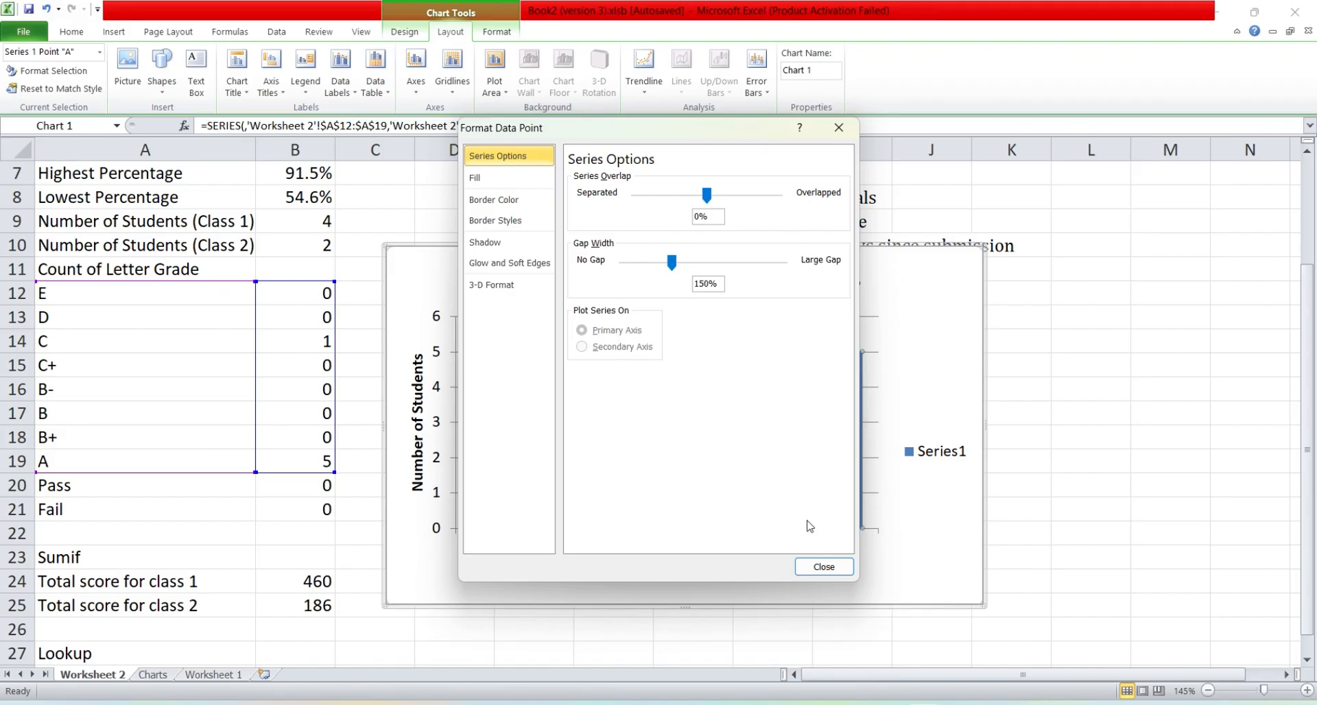
pyautogui.click(827, 565)
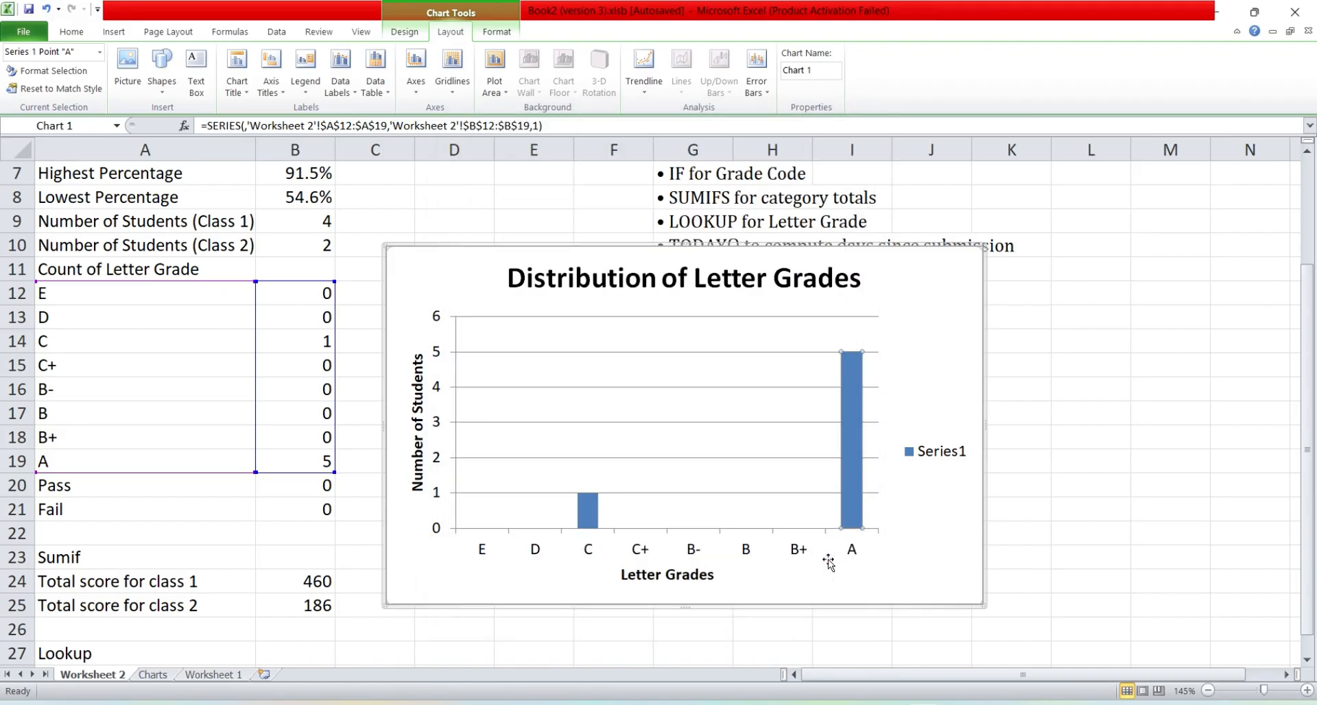
pyautogui.click(586, 516)
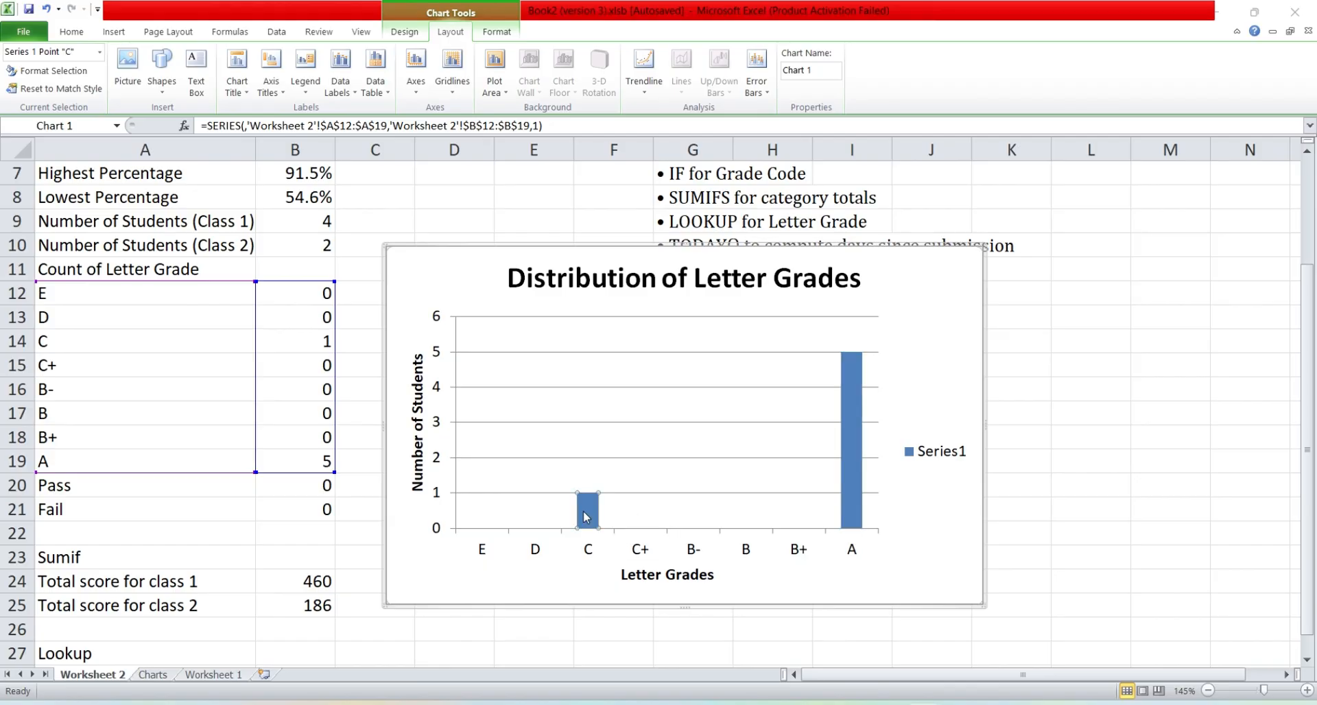
pyautogui.doubleClick(585, 516)
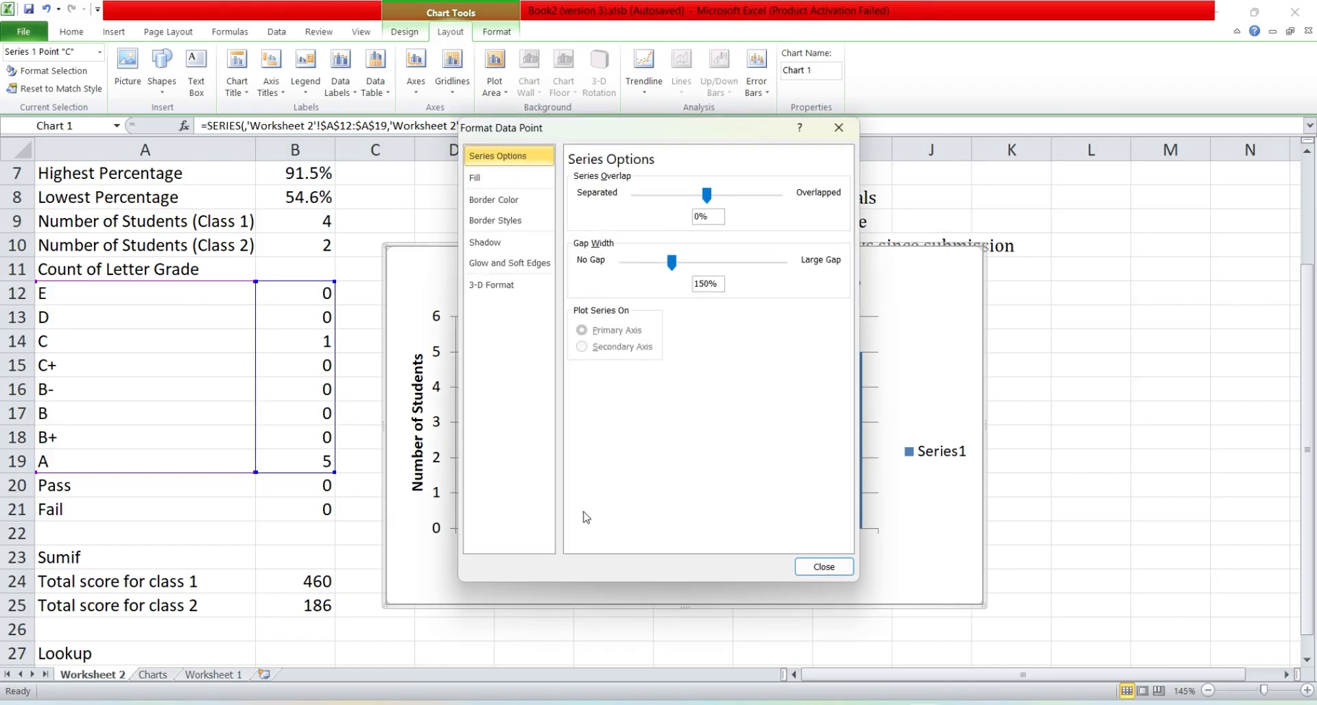
pyautogui.click(827, 567)
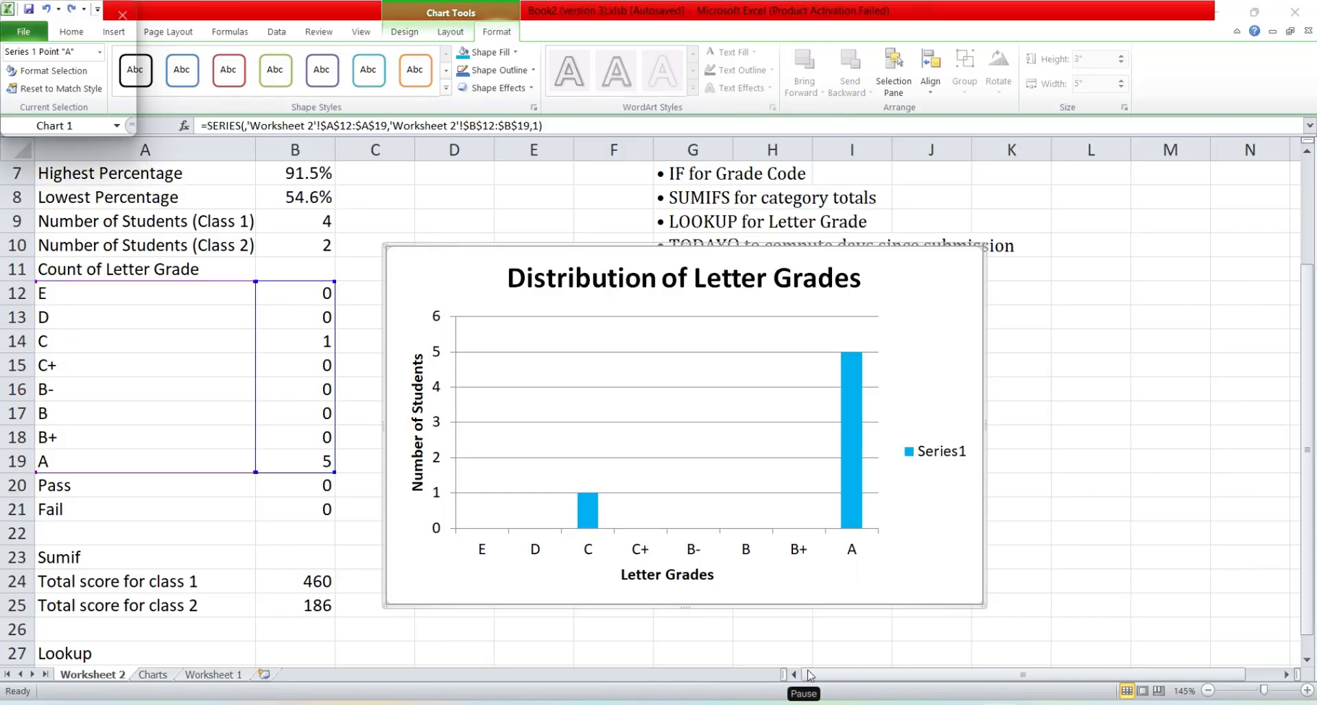
# Step: Set the fill of the letter grade columns to vary colors by point
pyautogui.moveTo(857, 444)
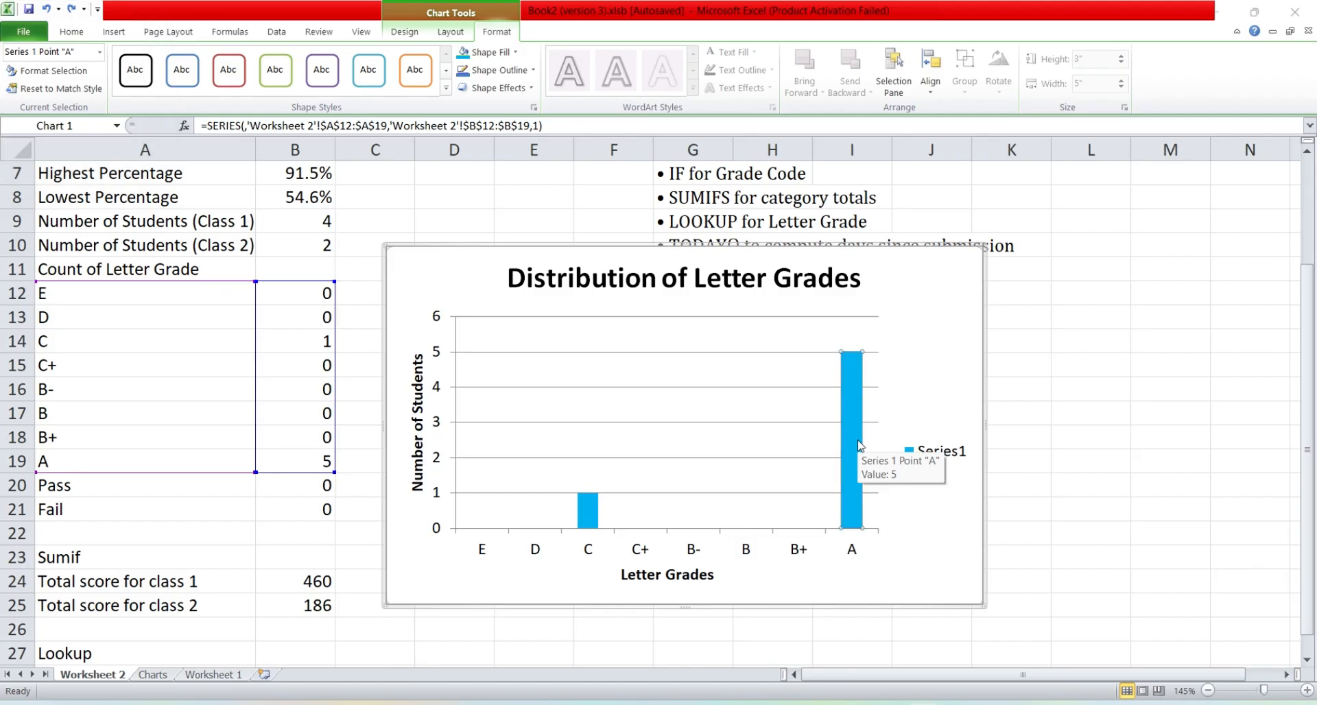
pyautogui.doubleClick(857, 445)
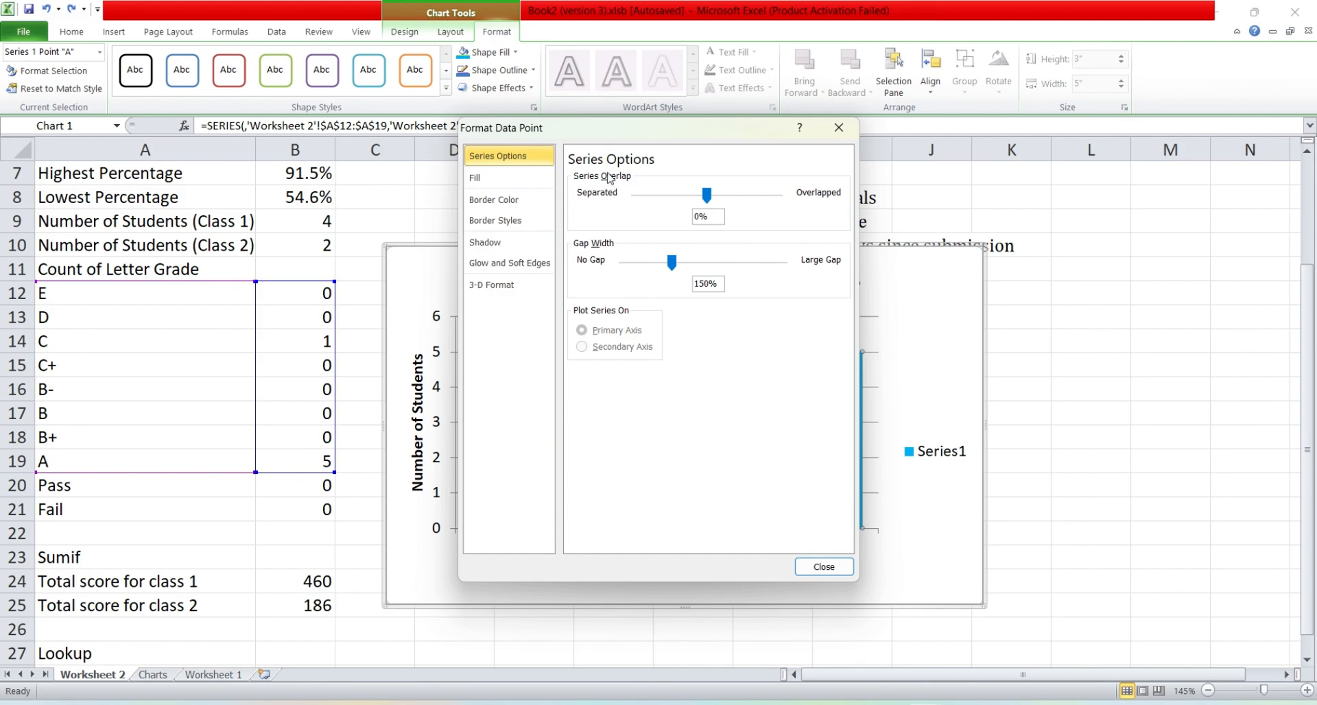
pyautogui.click(507, 181)
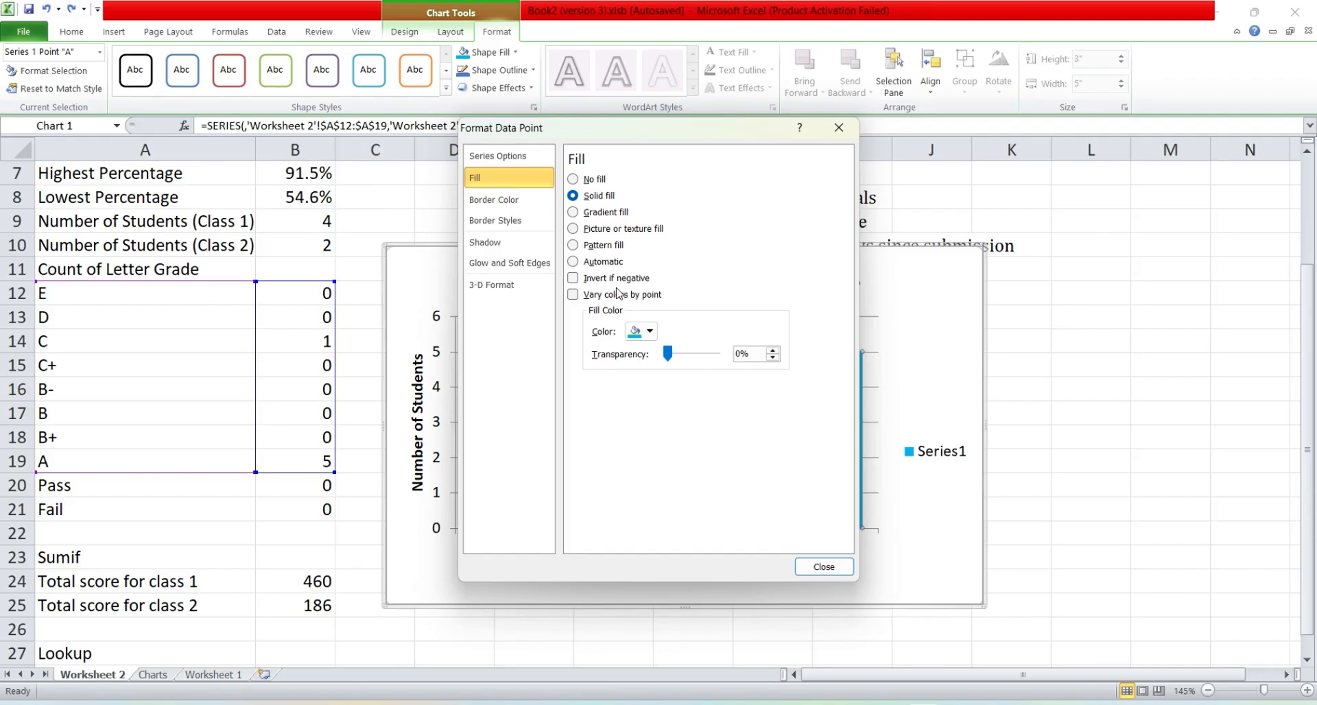
pyautogui.click(576, 296)
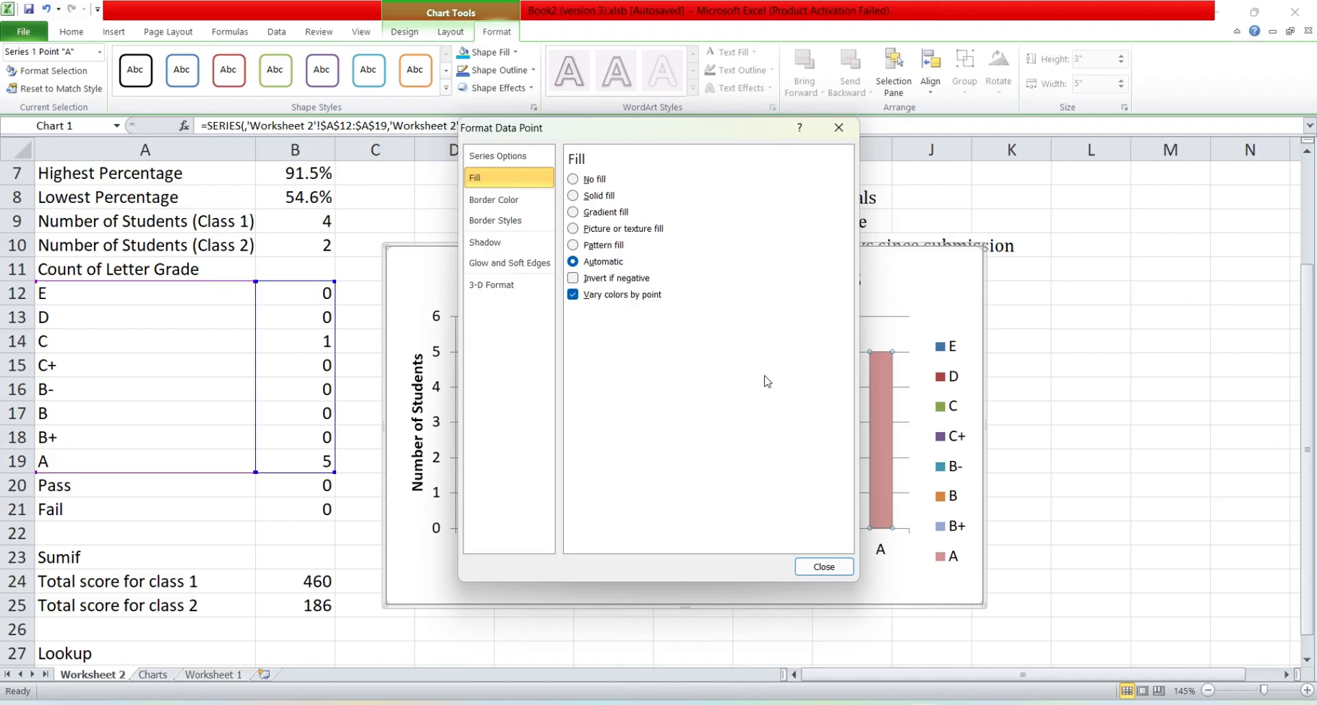
pyautogui.click(822, 567)
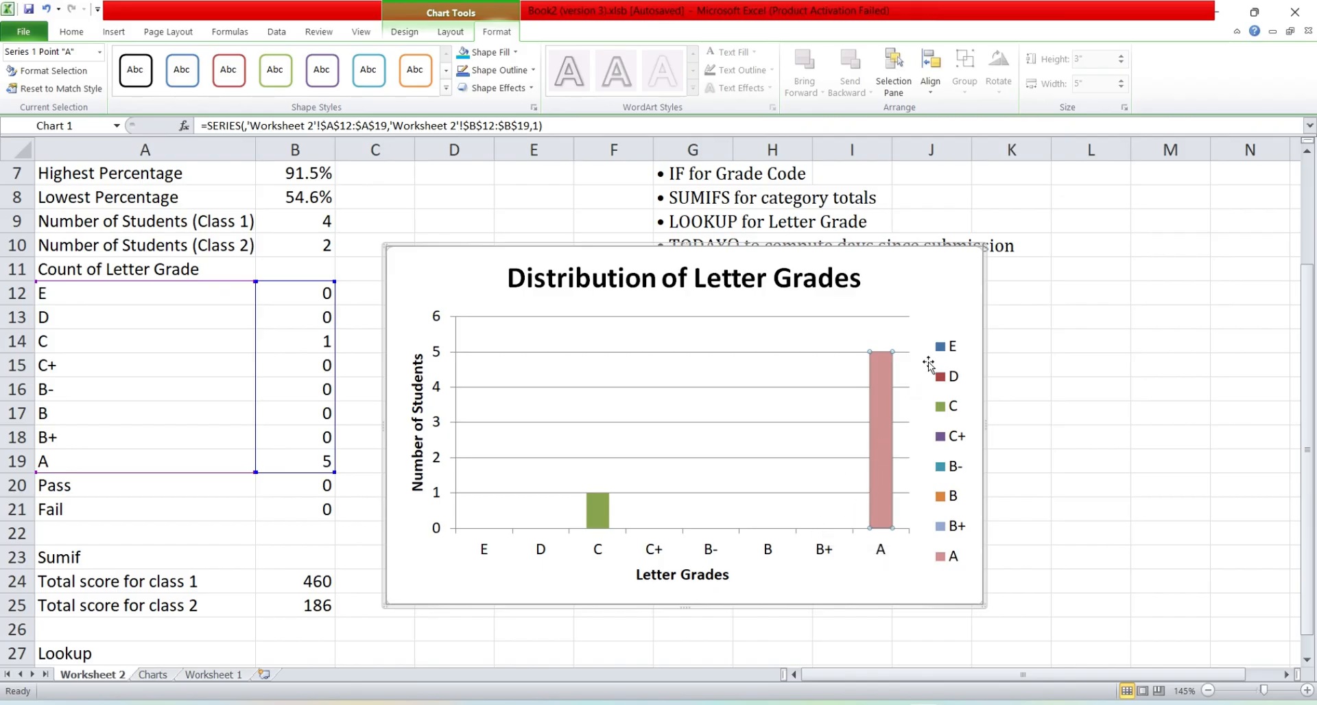
# Step: Move the column chart to the Charts sheet as an embedded object and place it over roughly B3:I17
pyautogui.rightClick(918, 268)
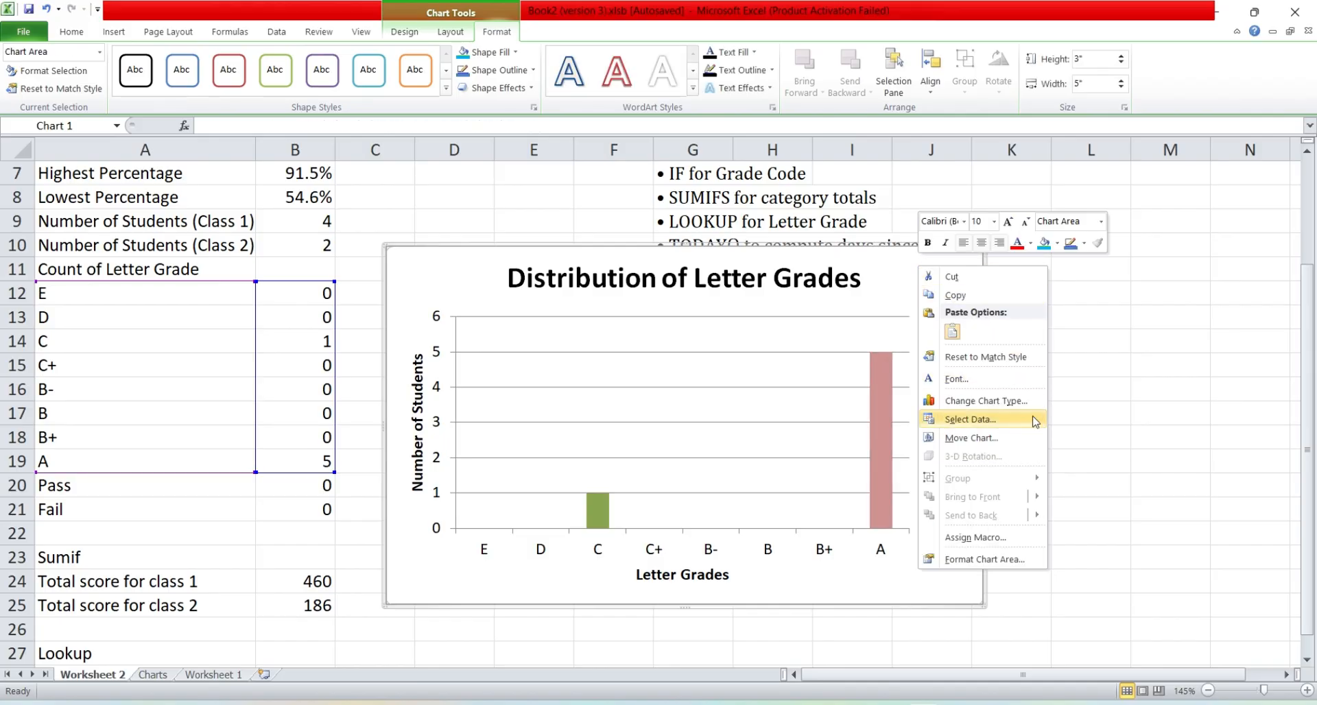
pyautogui.click(1020, 445)
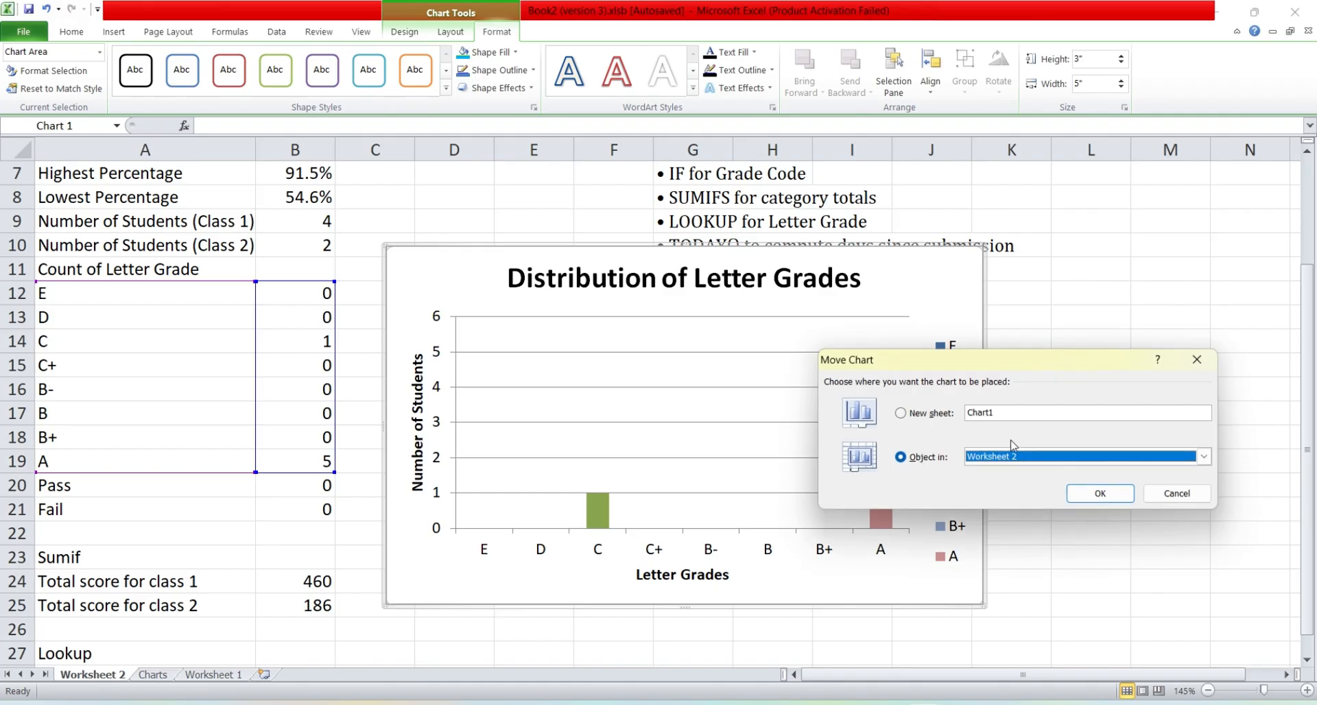
pyautogui.click(931, 414)
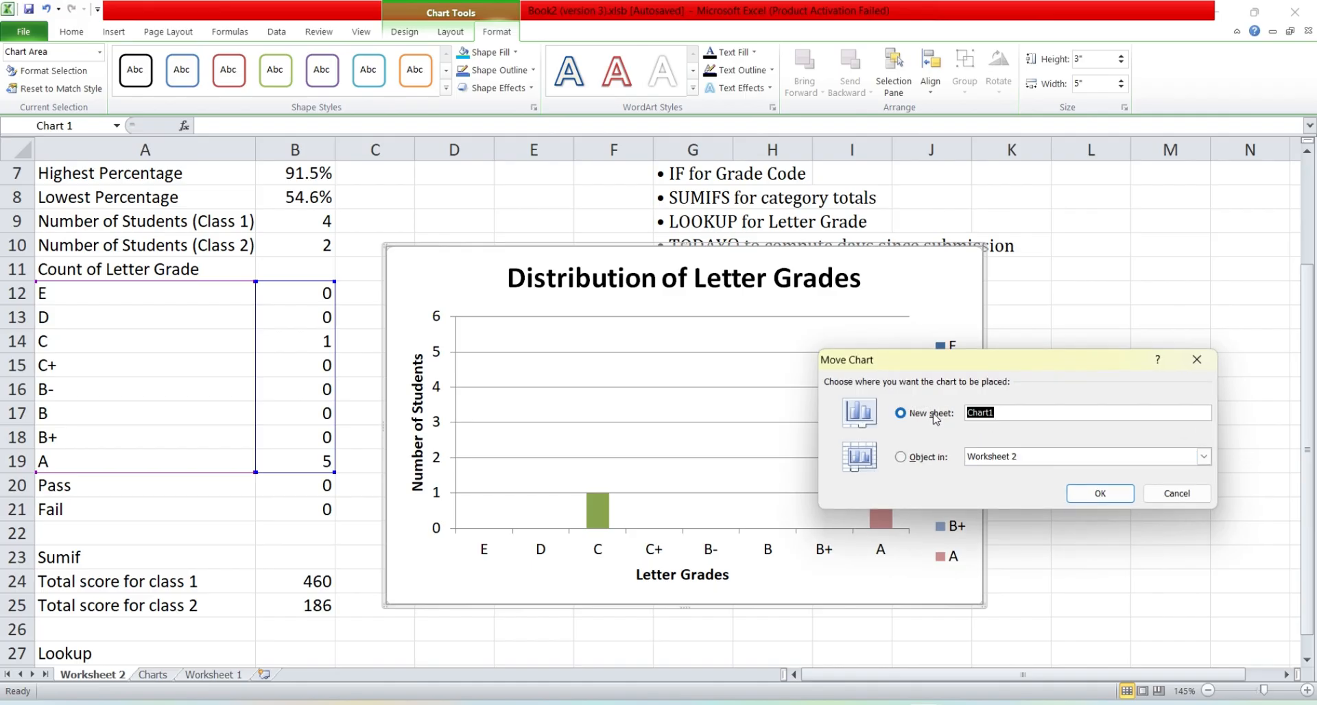
pyautogui.click(923, 466)
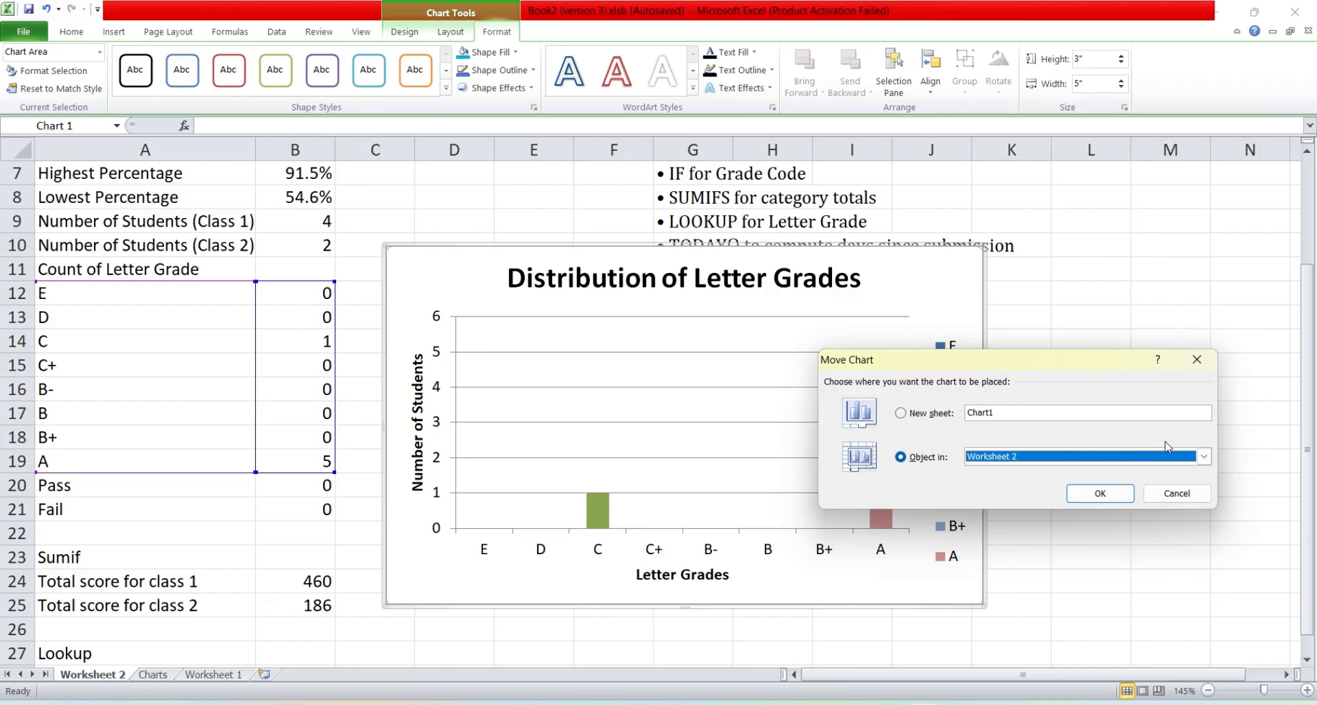
pyautogui.click(1204, 458)
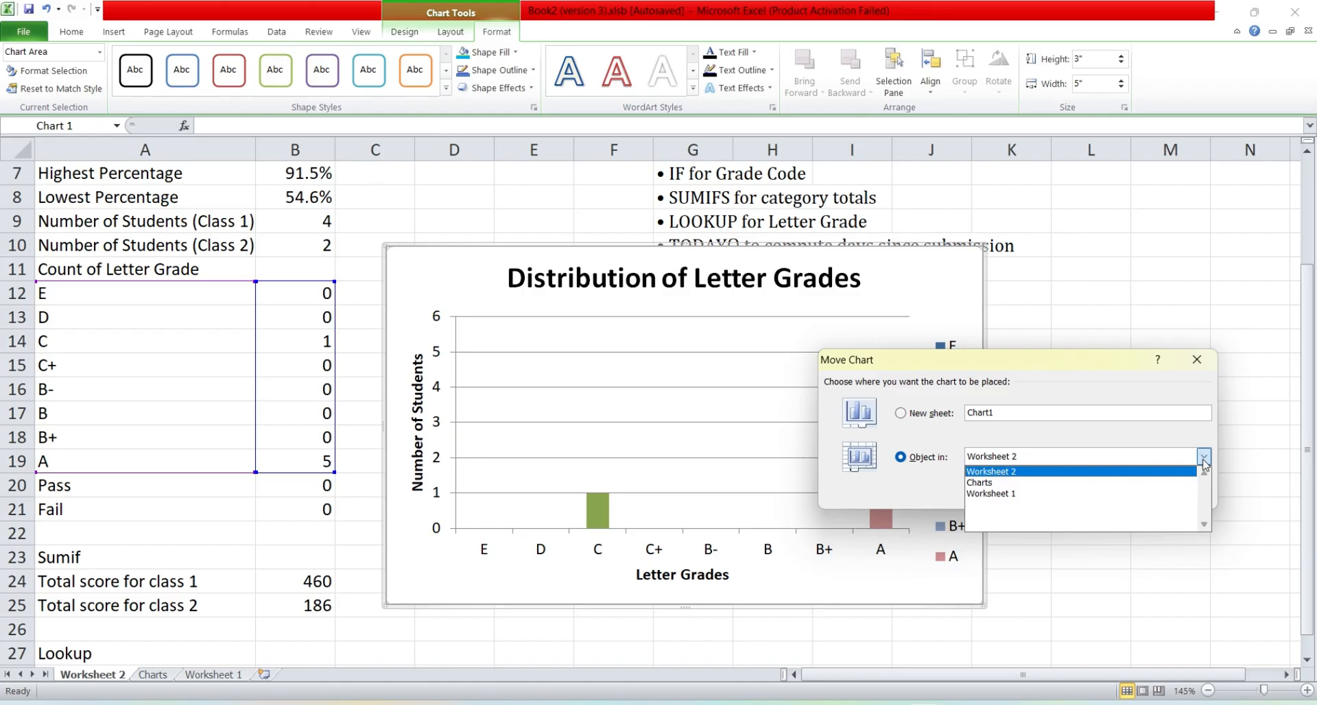
pyautogui.click(1055, 483)
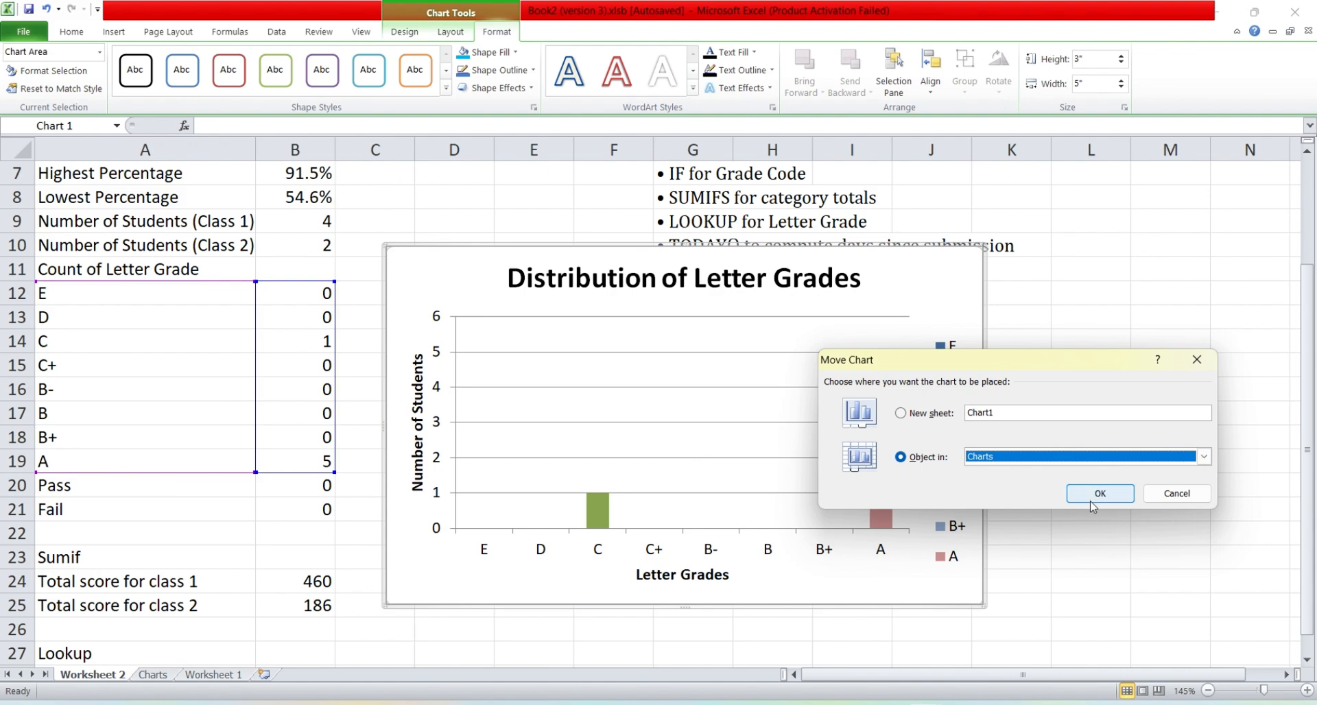
pyautogui.click(1070, 462)
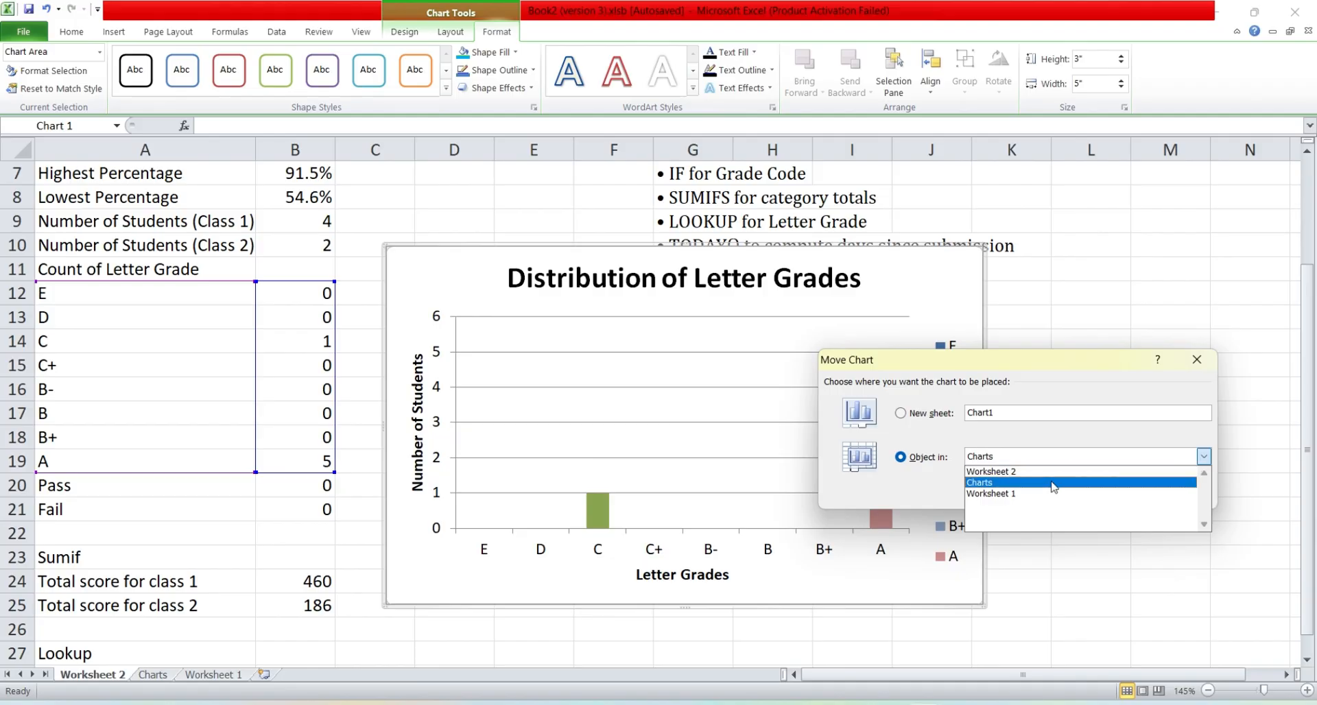
pyautogui.click(1052, 483)
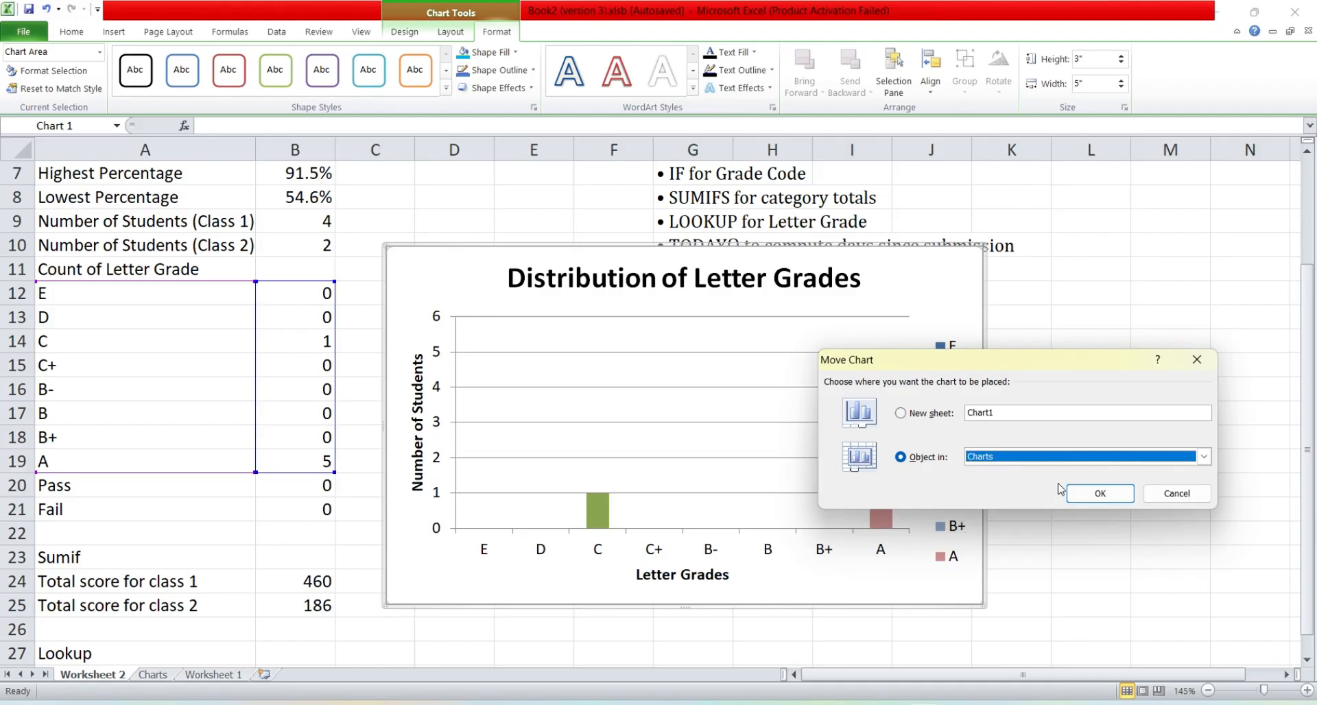
pyautogui.click(1098, 494)
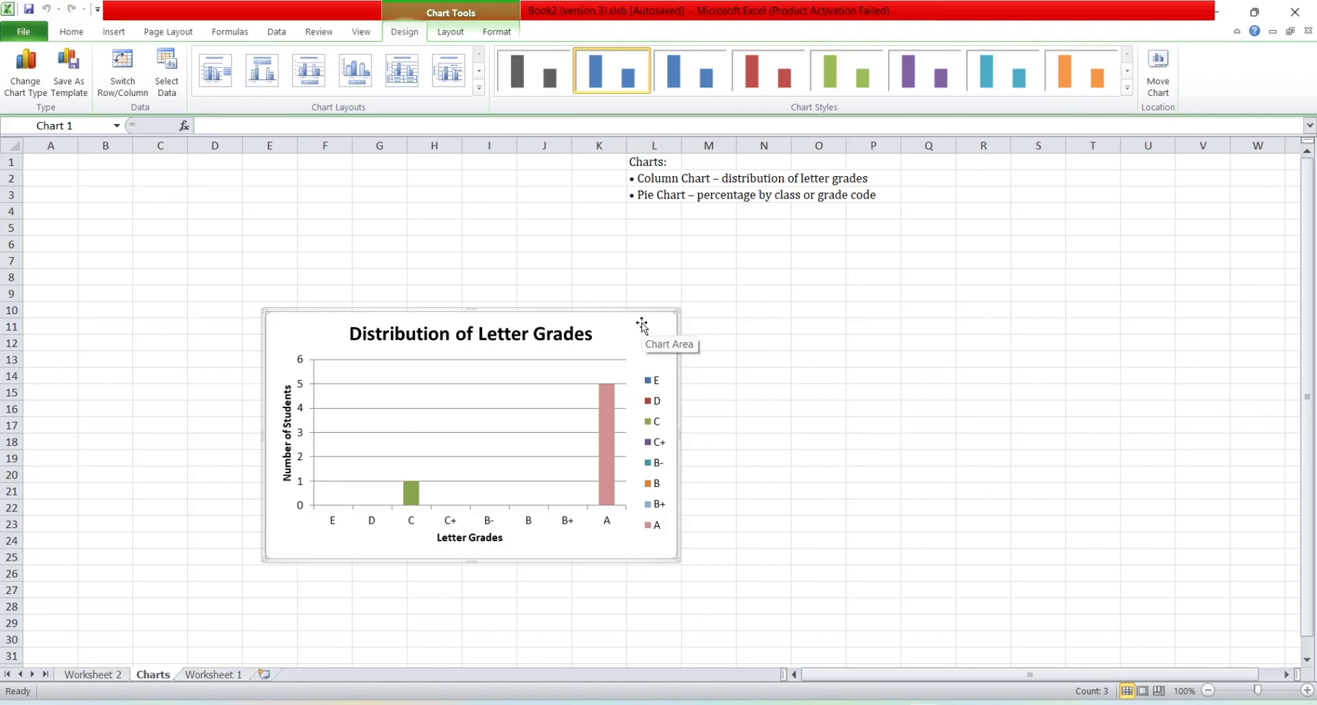
pyautogui.moveTo(641, 322); pyautogui.dragTo(449, 196)
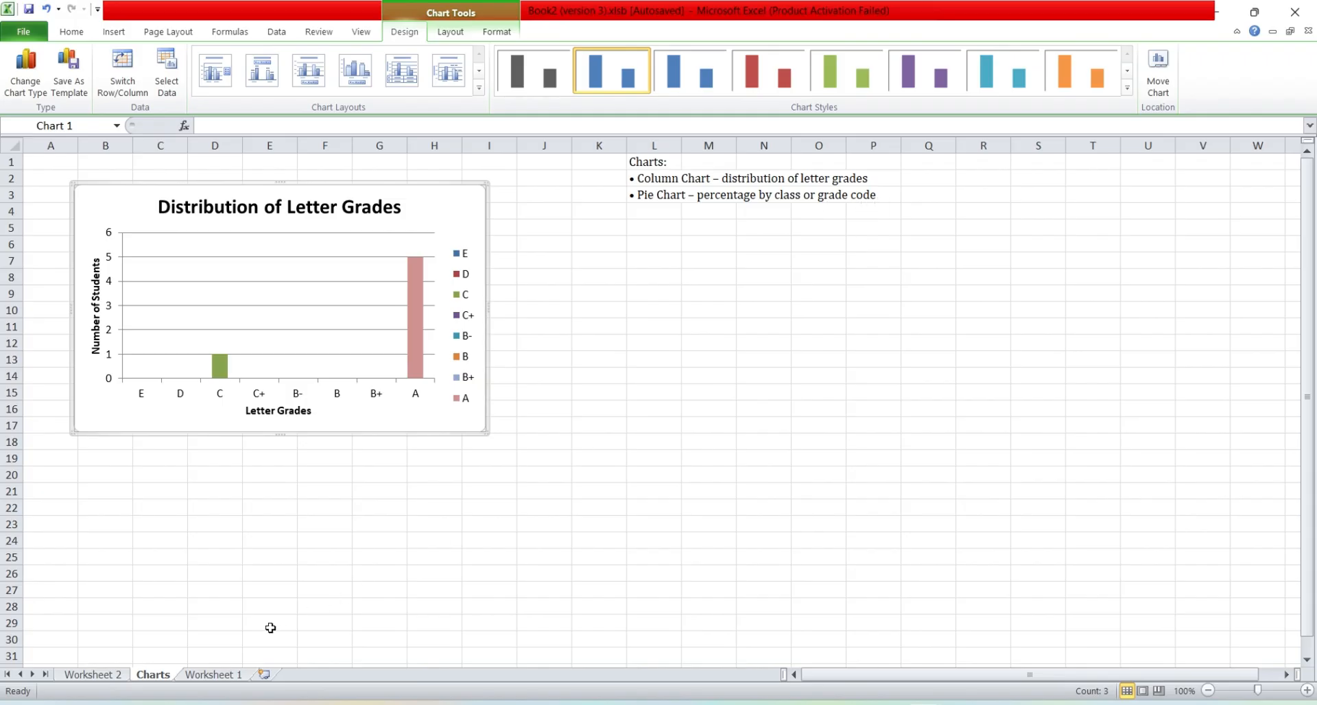
# Step: Insert a basic 2-D pie chart from the class student counts in A9:B10 of Worksheet 2
pyautogui.click(100, 677)
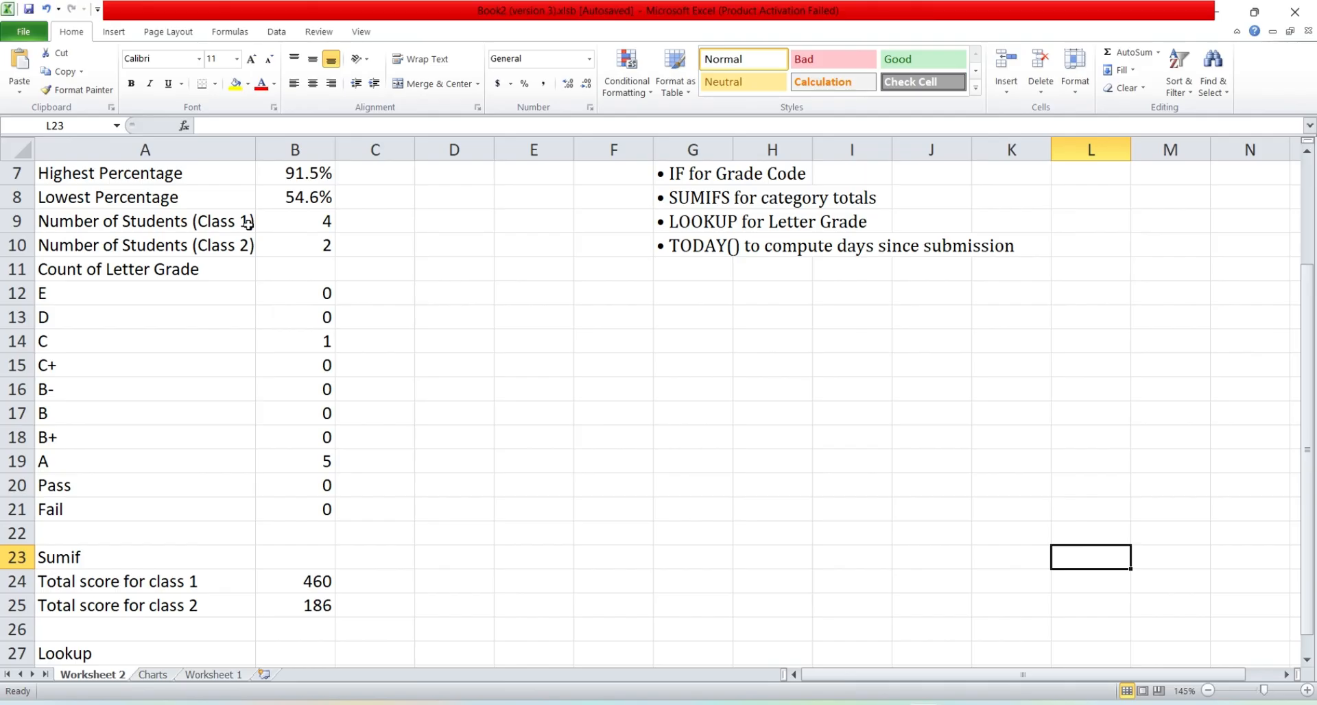
pyautogui.click(197, 224)
pyautogui.moveTo(198, 224); pyautogui.dragTo(271, 244)
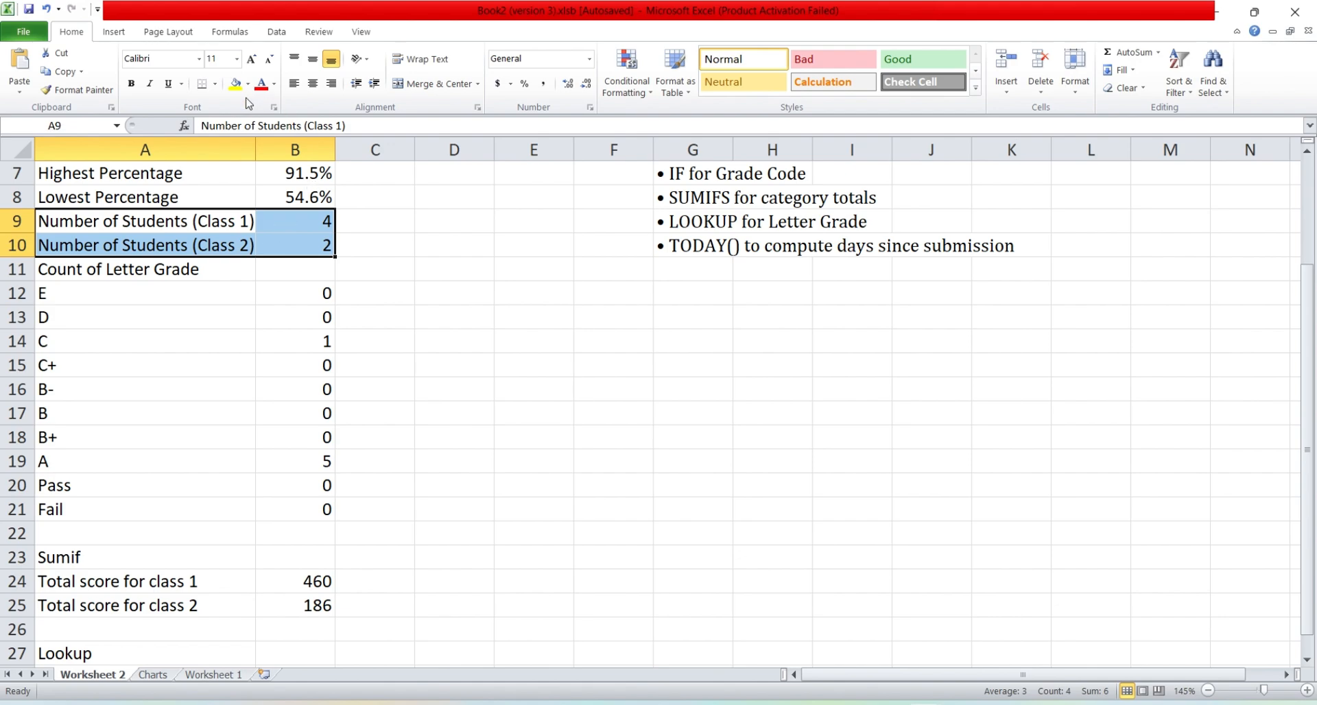
pyautogui.click(113, 31)
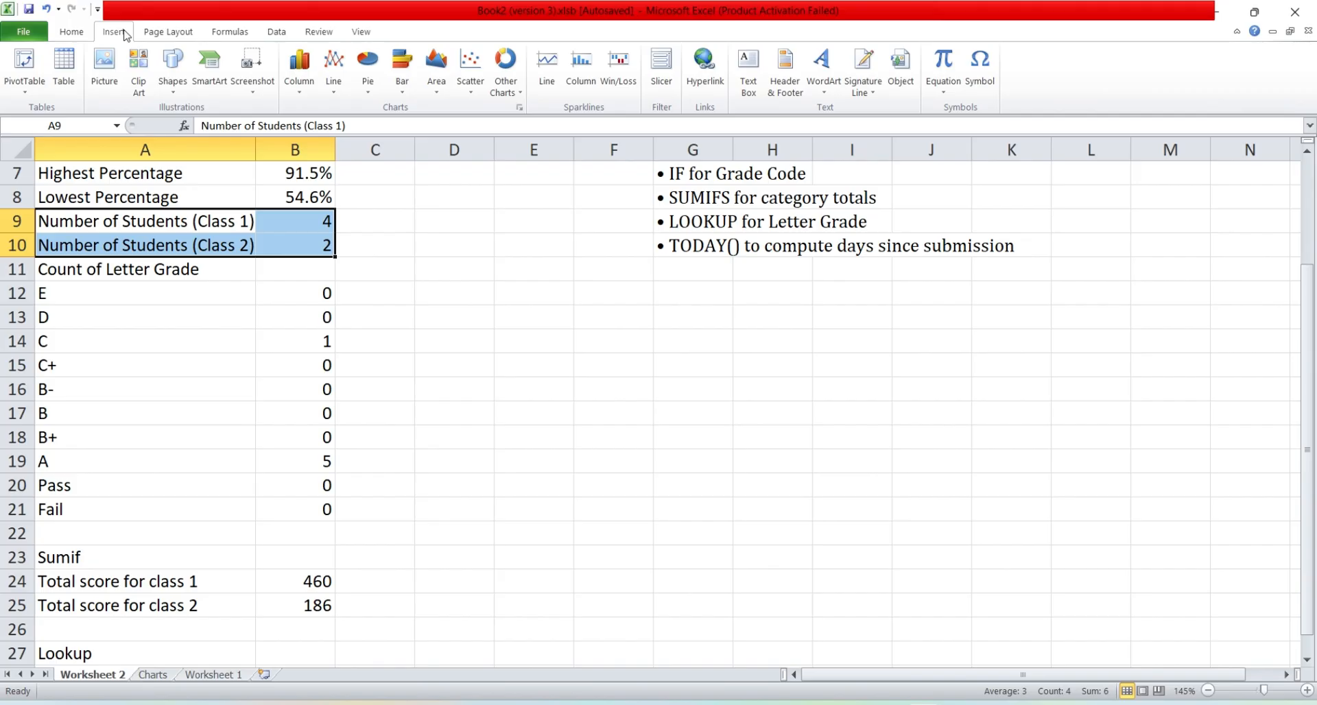
pyautogui.click(370, 78)
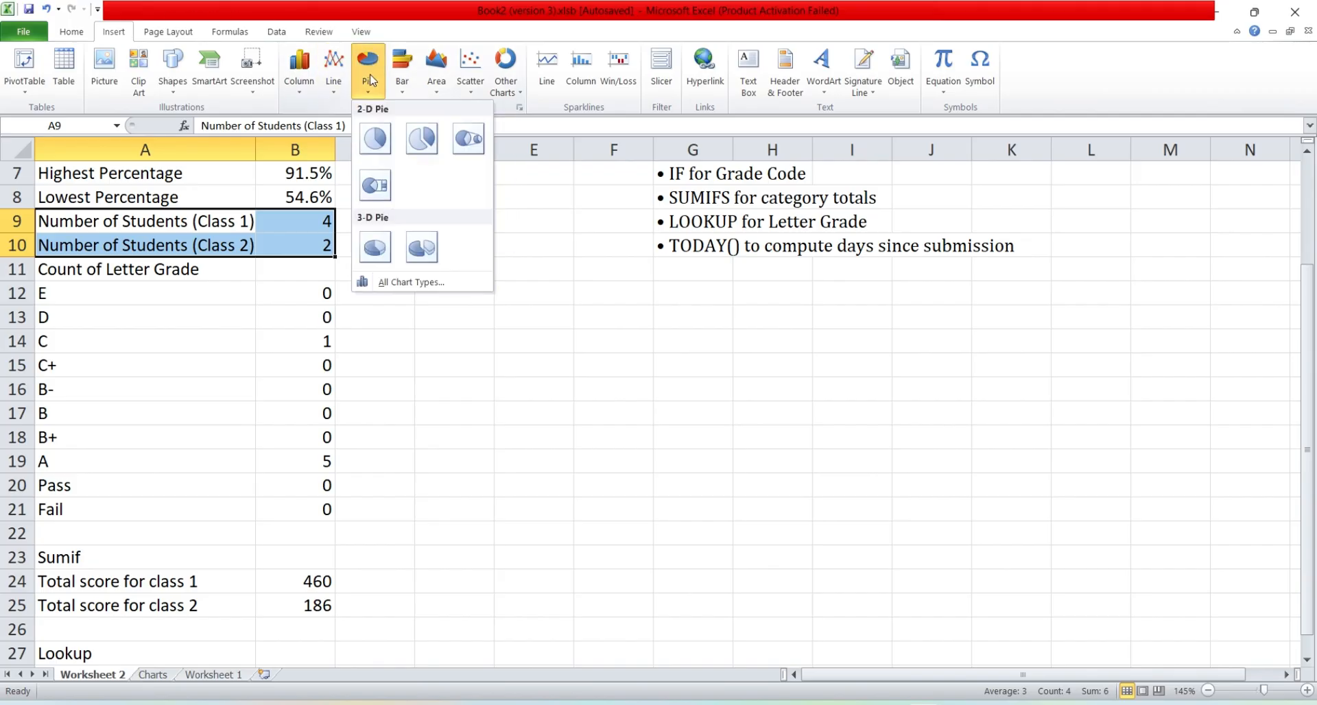
pyautogui.click(374, 138)
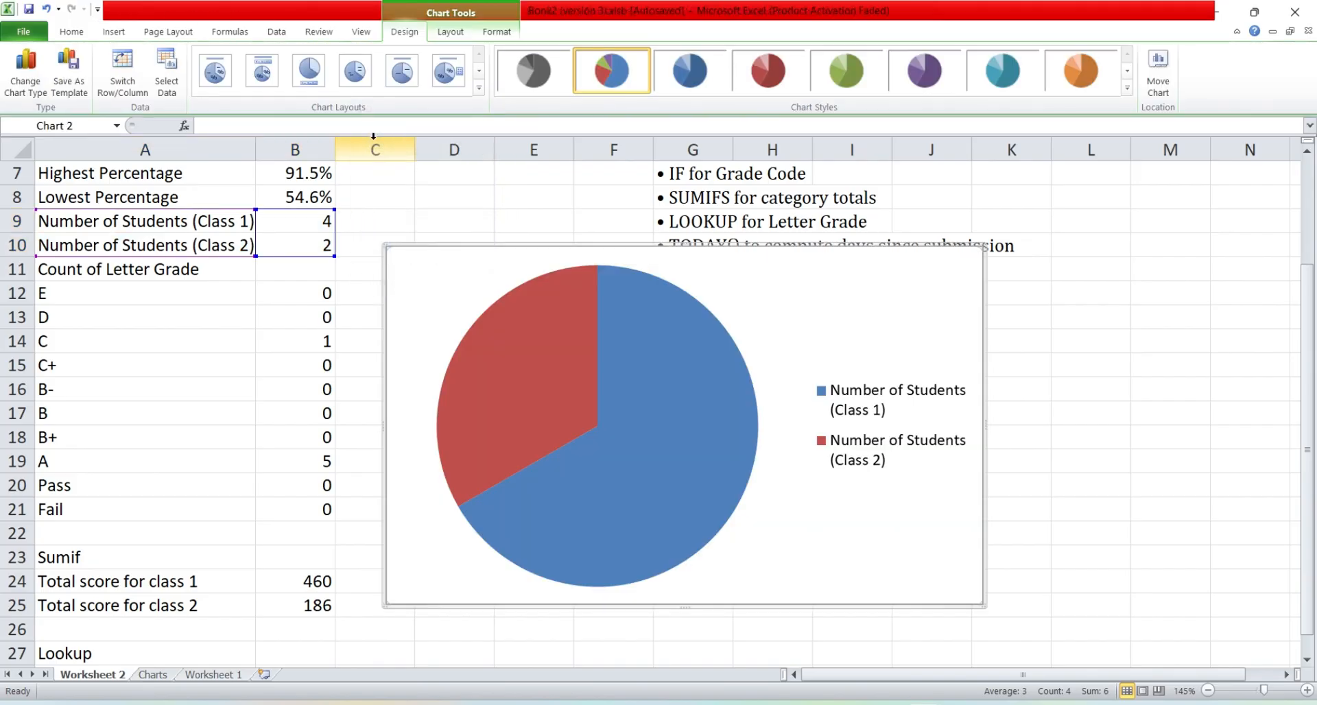
pyautogui.click(476, 275)
pyautogui.moveTo(477, 275); pyautogui.dragTo(504, 270)
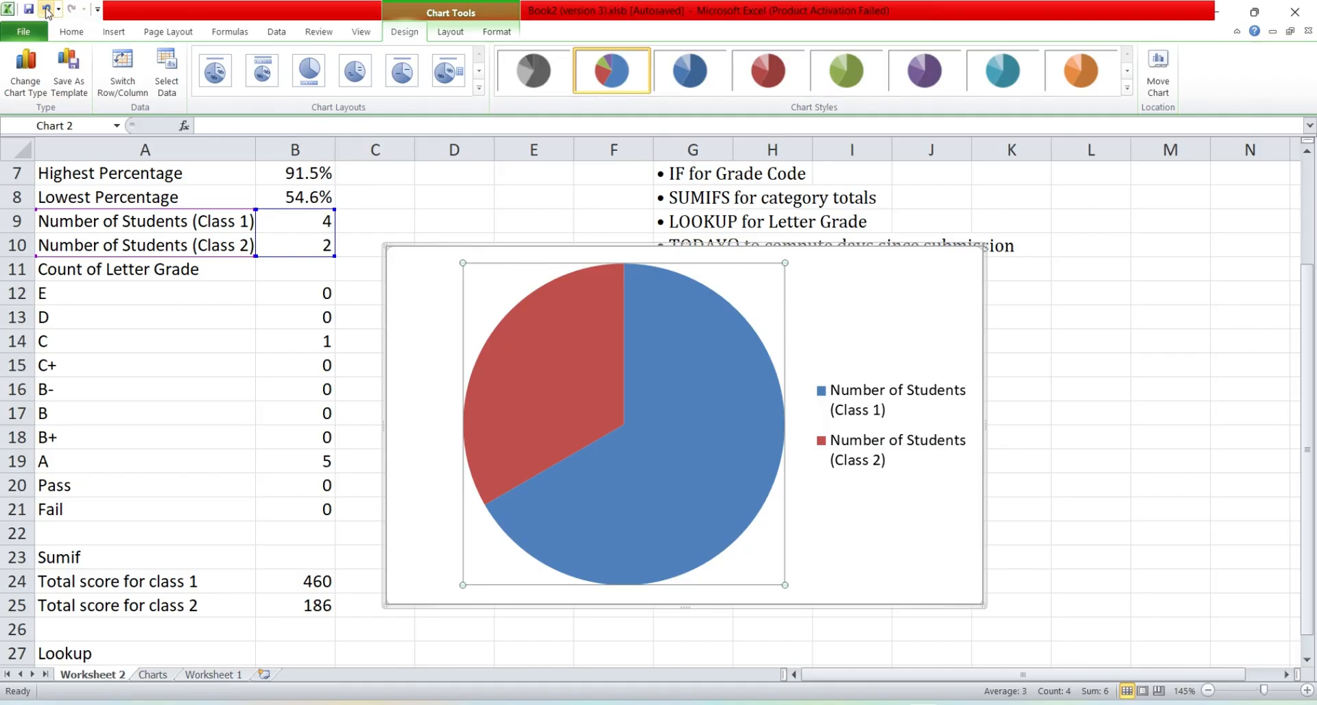
pyautogui.click(46, 7)
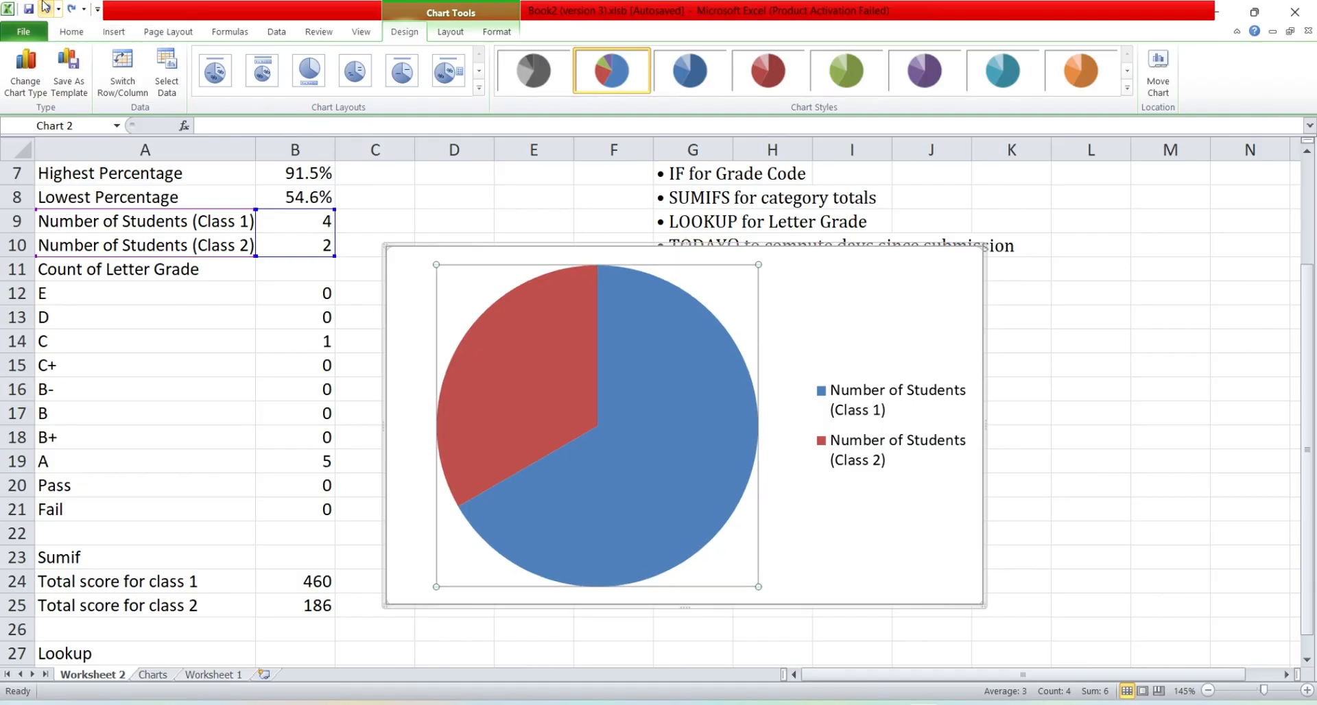
# Step: Add a title above the pie chart reading "Percentage by Class"
pyautogui.click(824, 292)
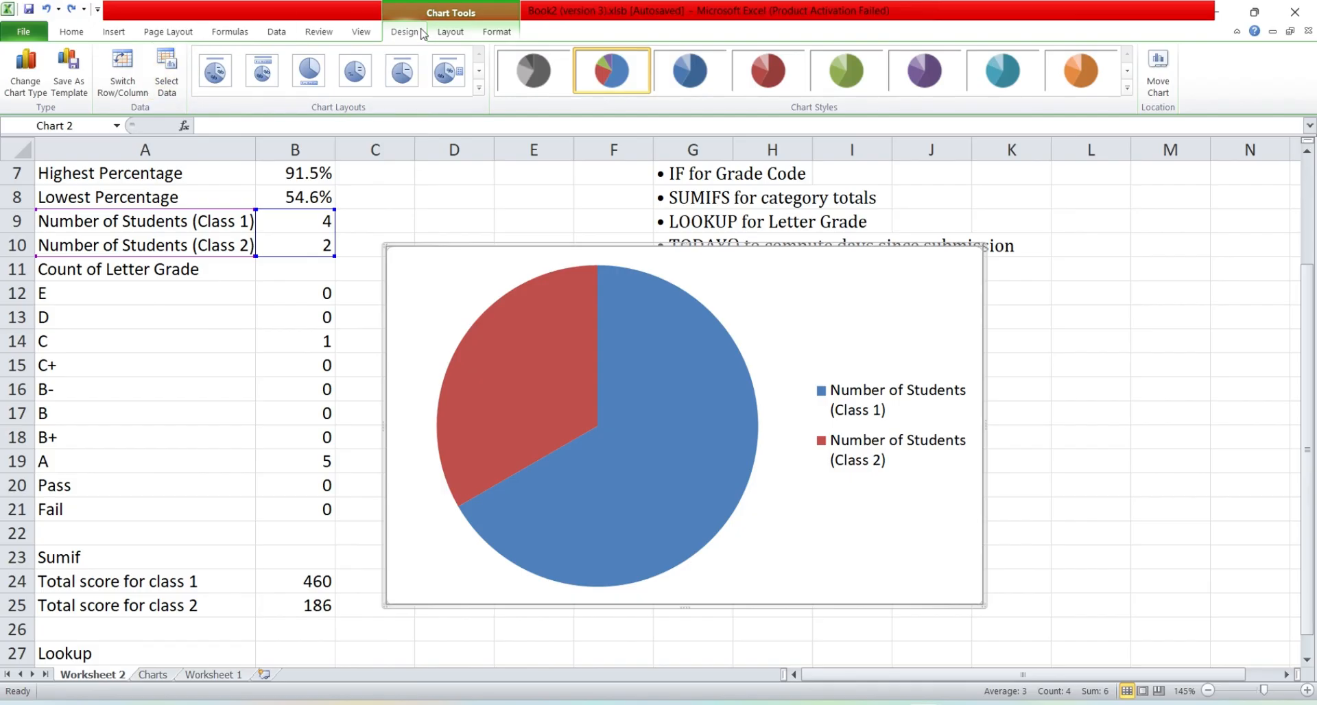
pyautogui.click(456, 33)
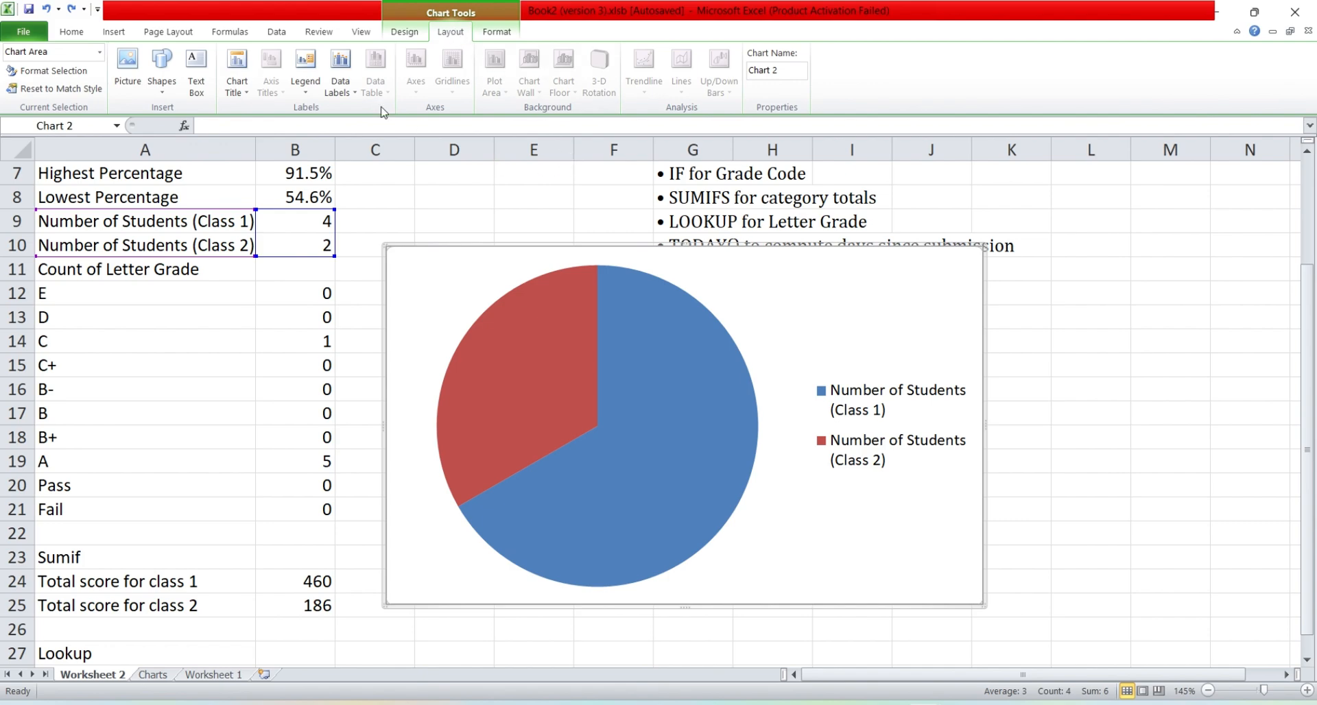
pyautogui.click(237, 85)
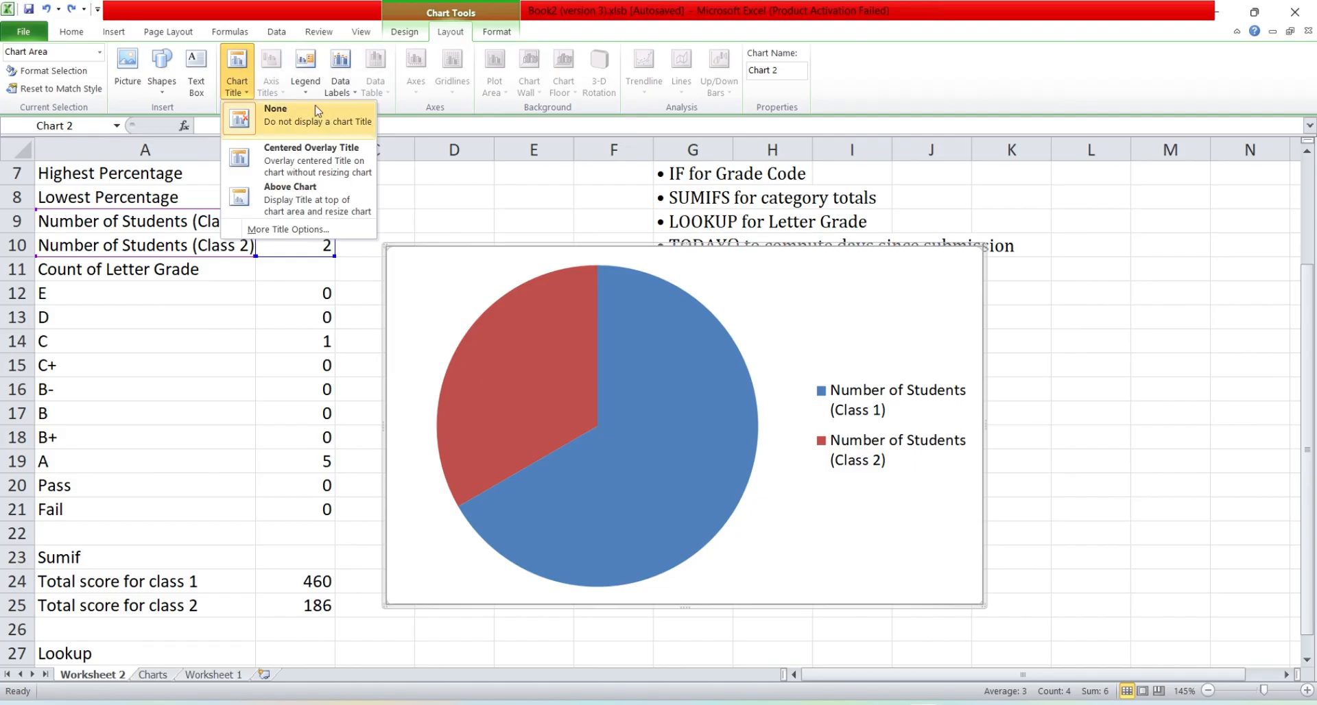
pyautogui.click(333, 215)
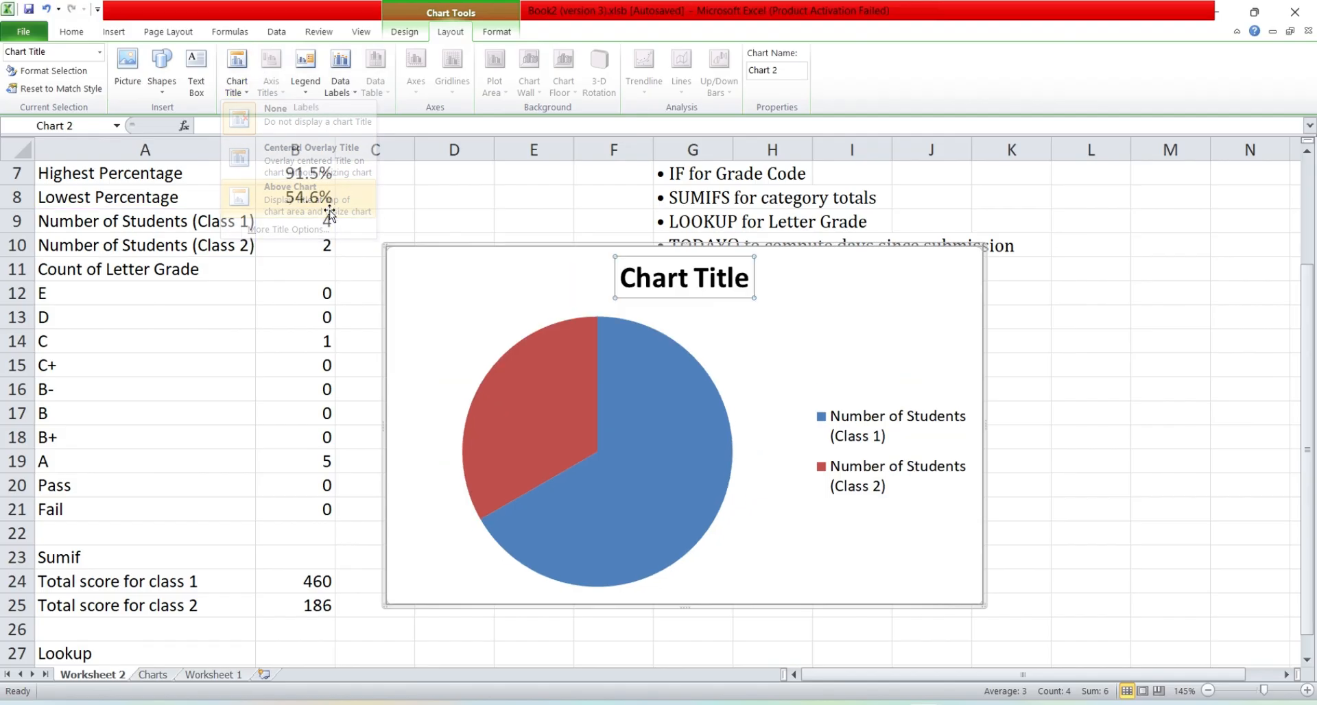
pyautogui.click(736, 281)
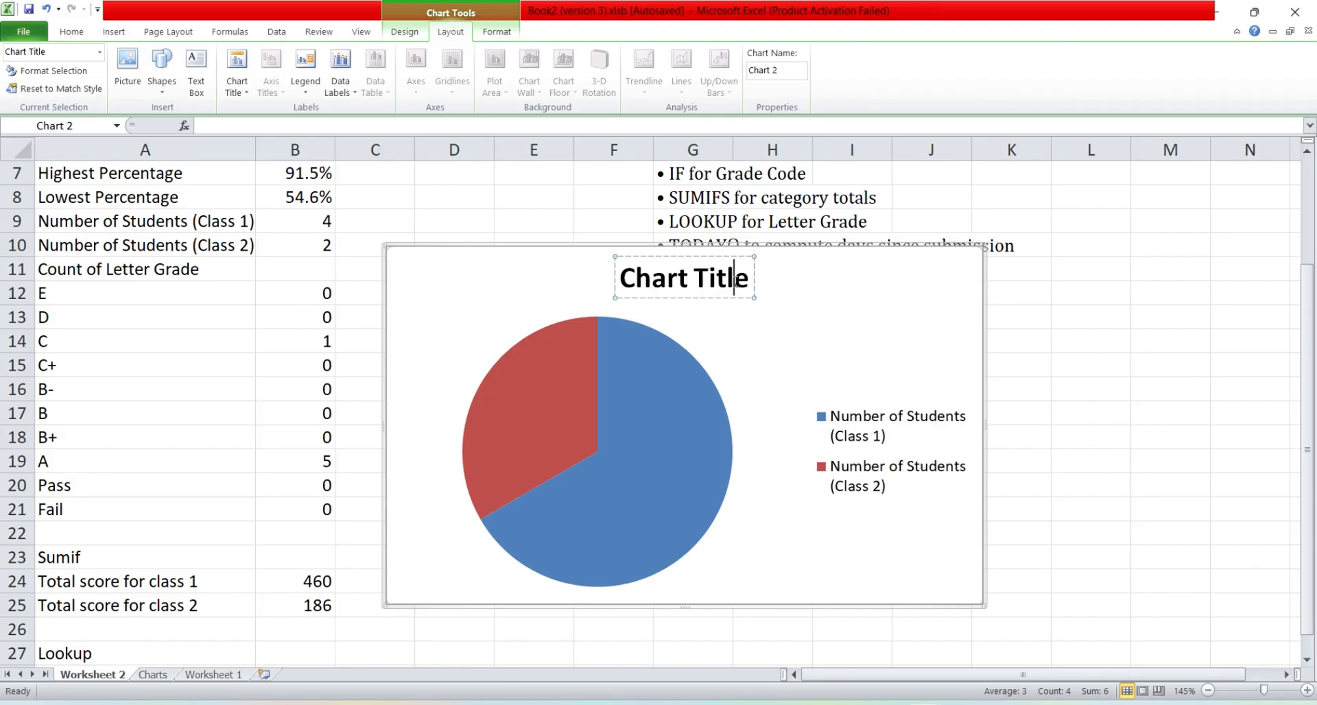
pyautogui.click(165, 674)
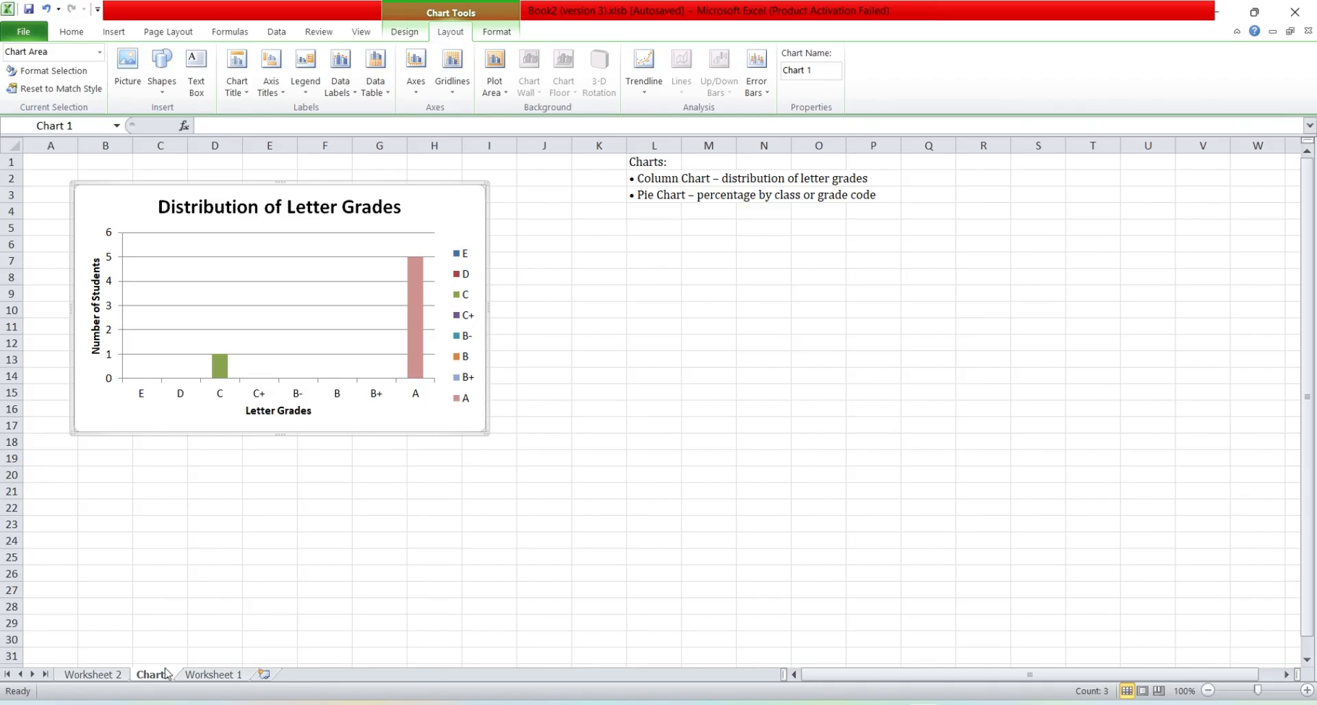
pyautogui.click(92, 674)
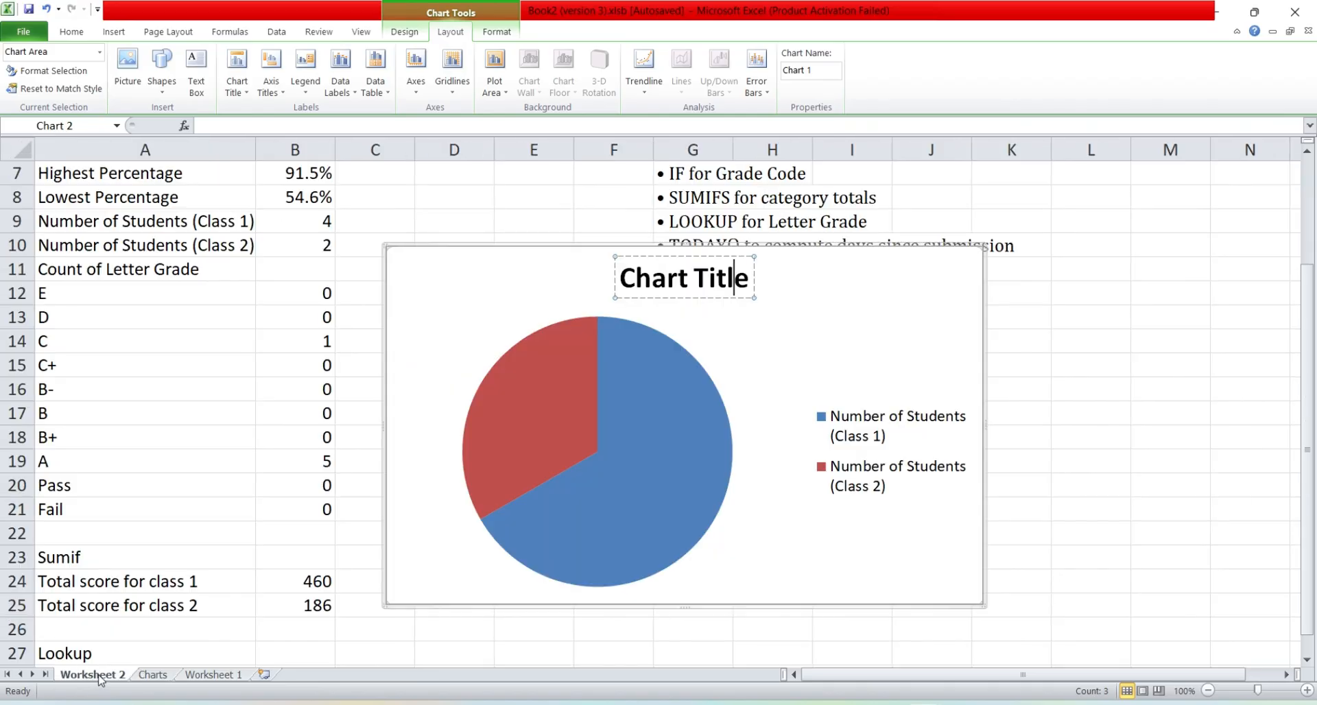
pyautogui.moveTo(622, 505)
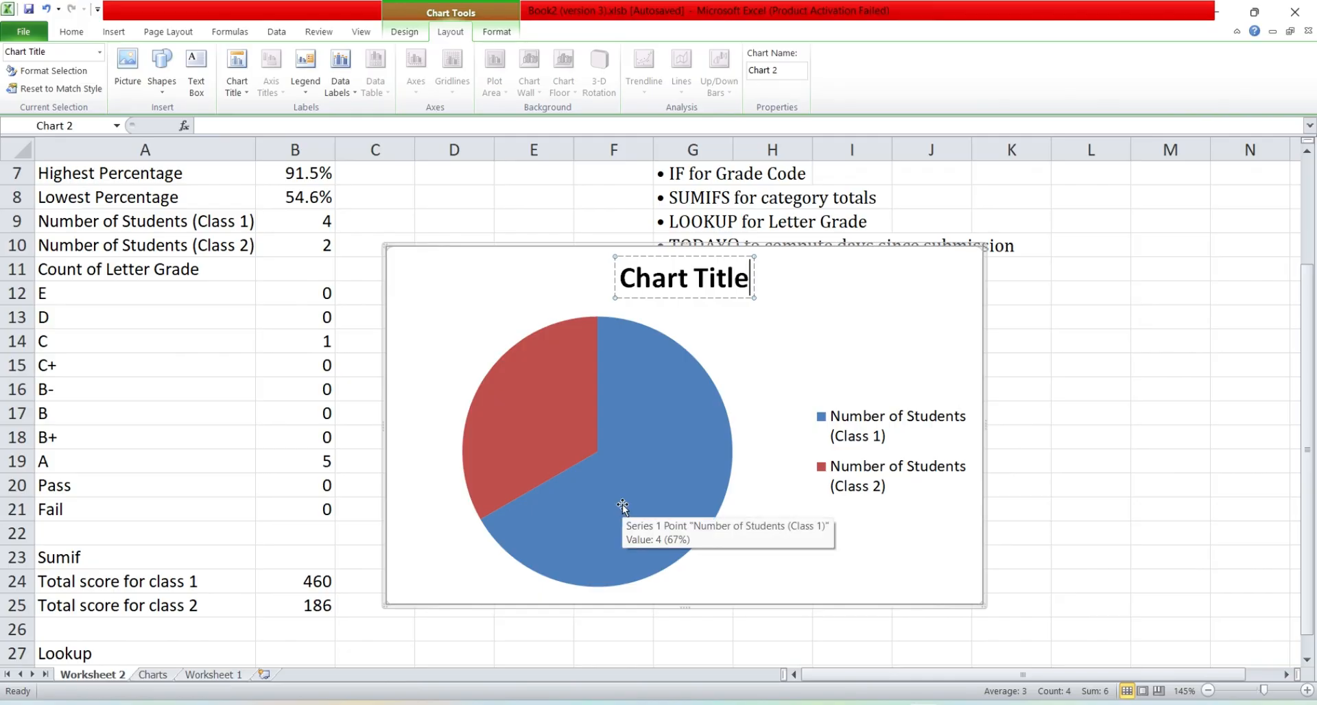
pyautogui.hotkey('ctrl', 'a')
pyautogui.write('Perc')
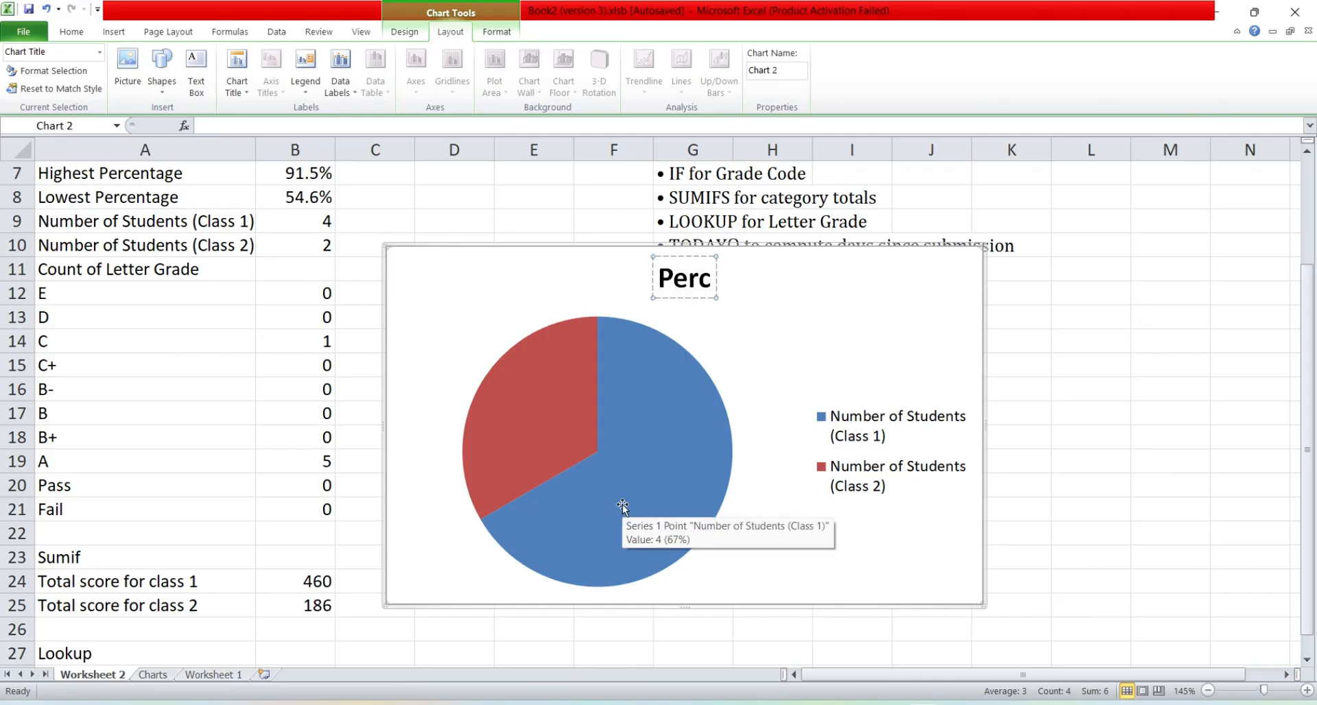
pyautogui.write('entage ')
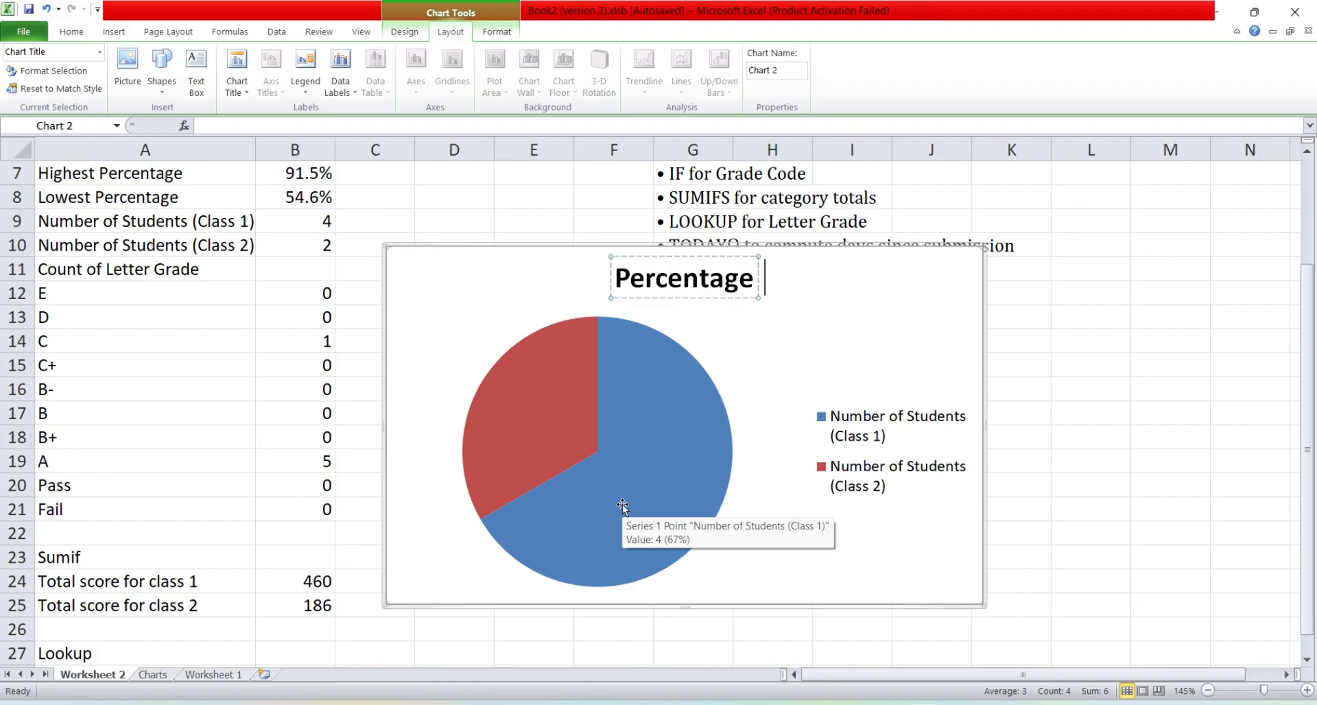
pyautogui.write('by Class')
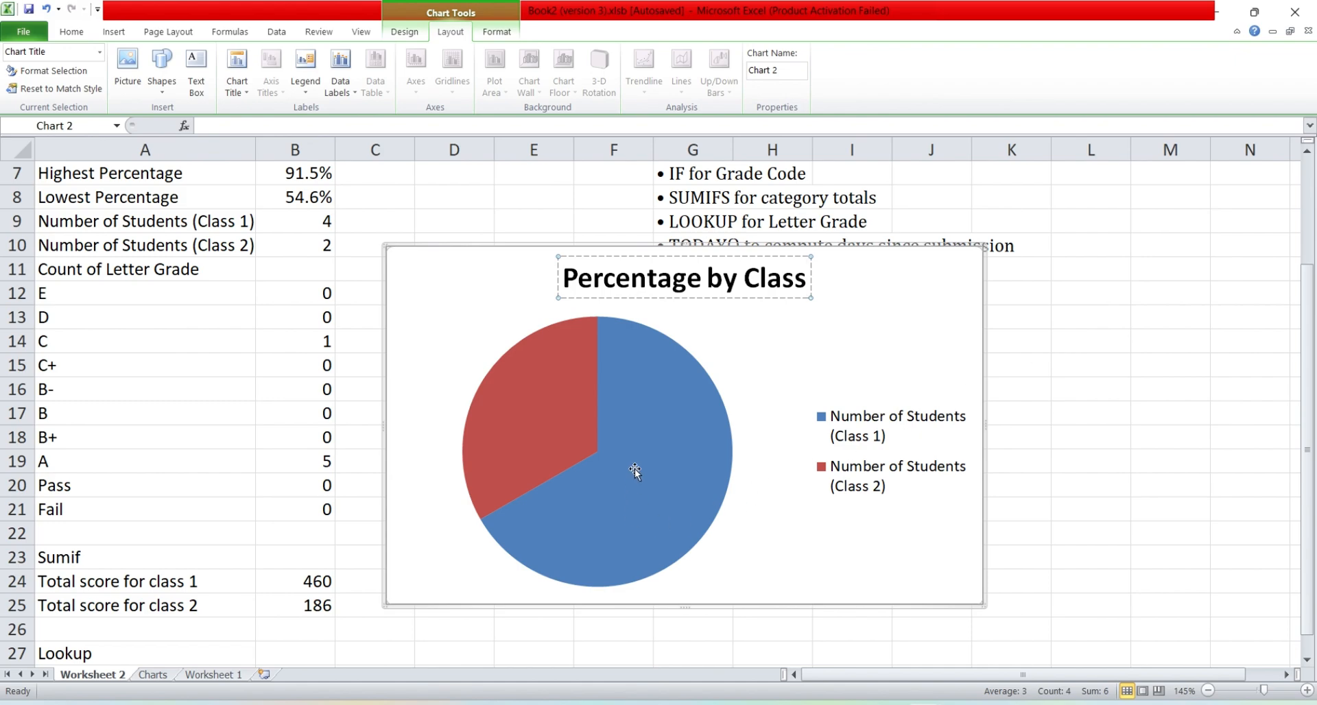
# Step: Add a data label to the Class 1 slice showing the percentage instead of the value, positioned at Outside End
pyautogui.moveTo(610, 444)
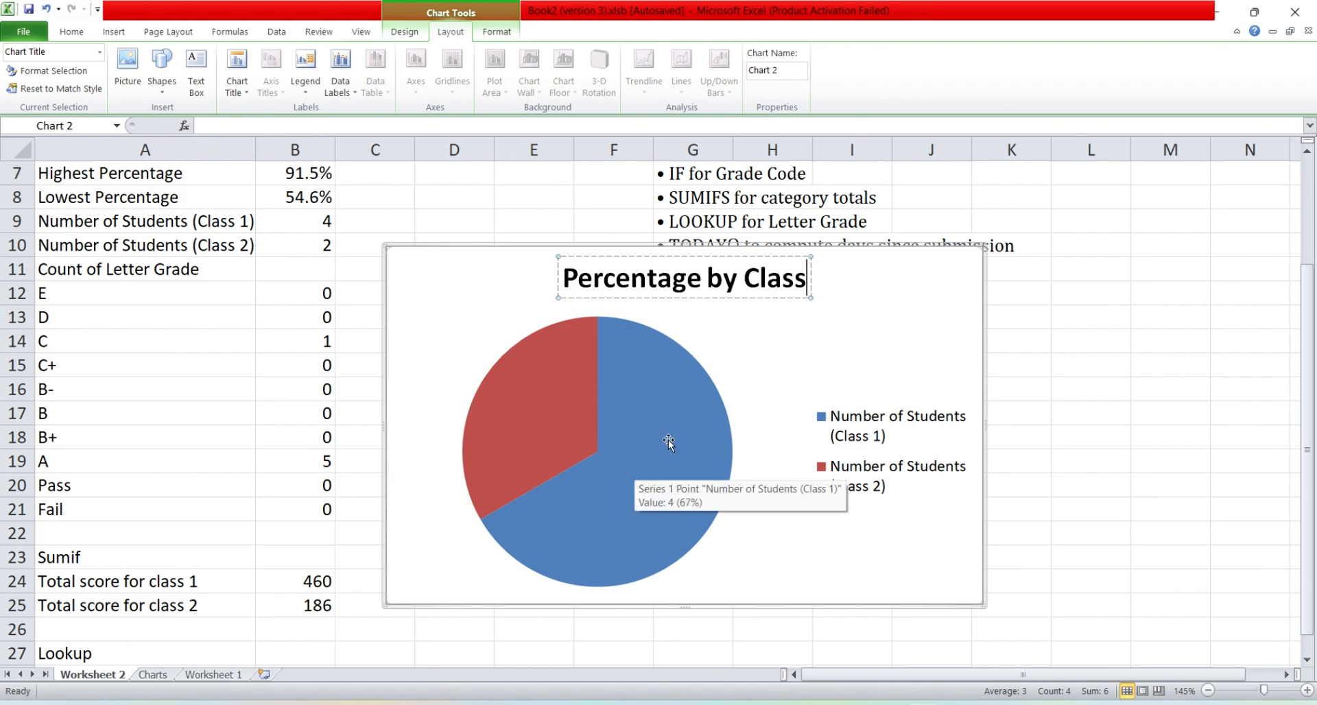
pyautogui.moveTo(573, 329)
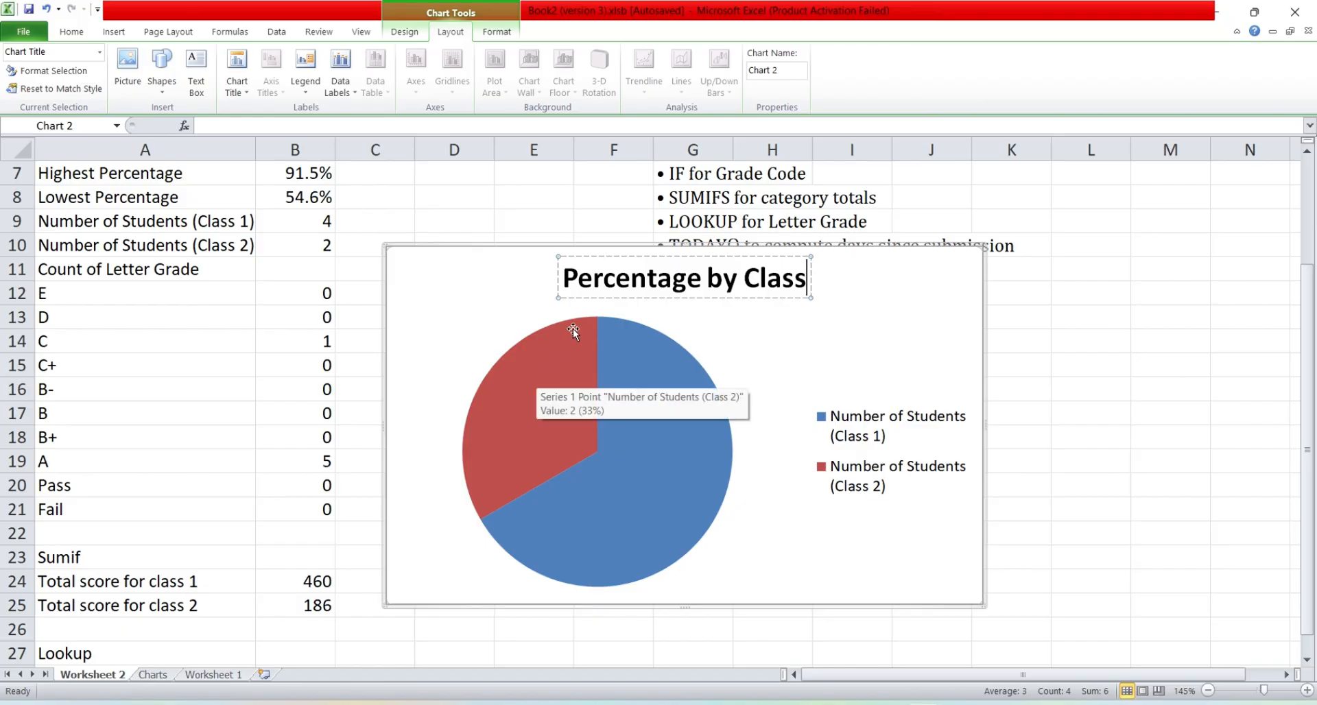
pyautogui.moveTo(690, 476)
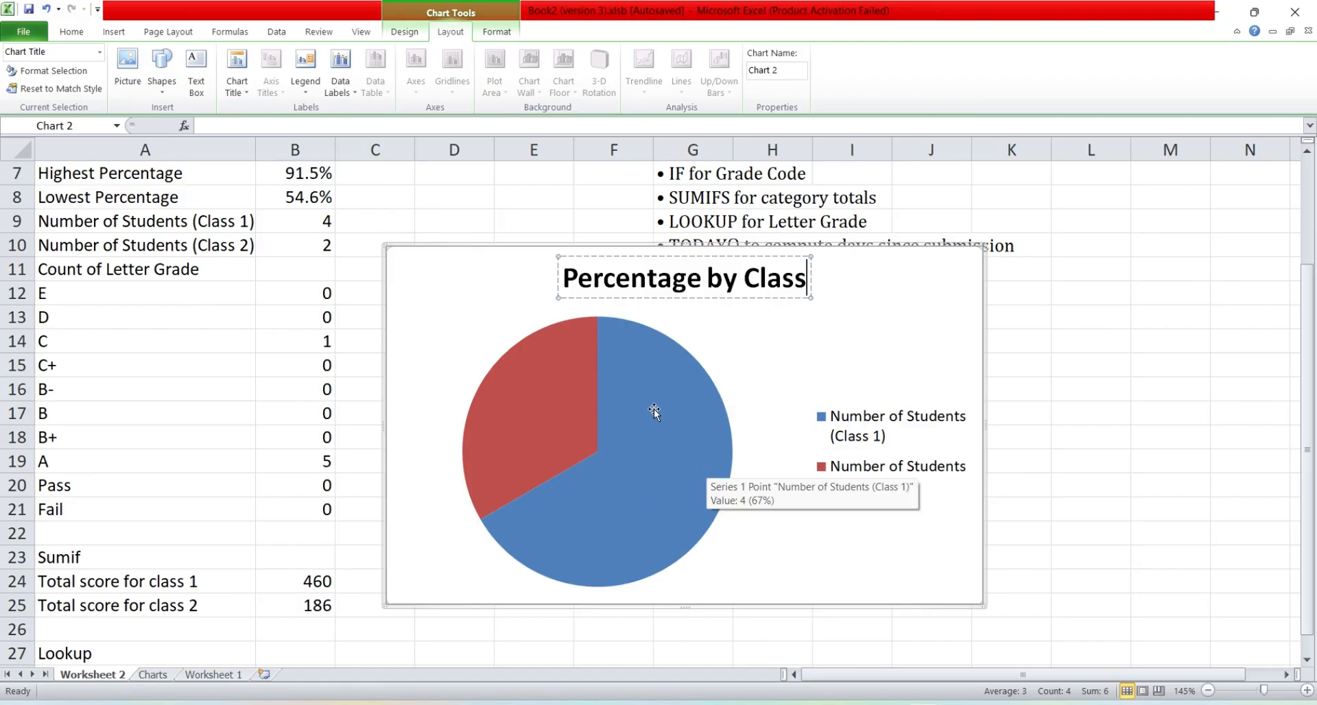
pyautogui.click(513, 368)
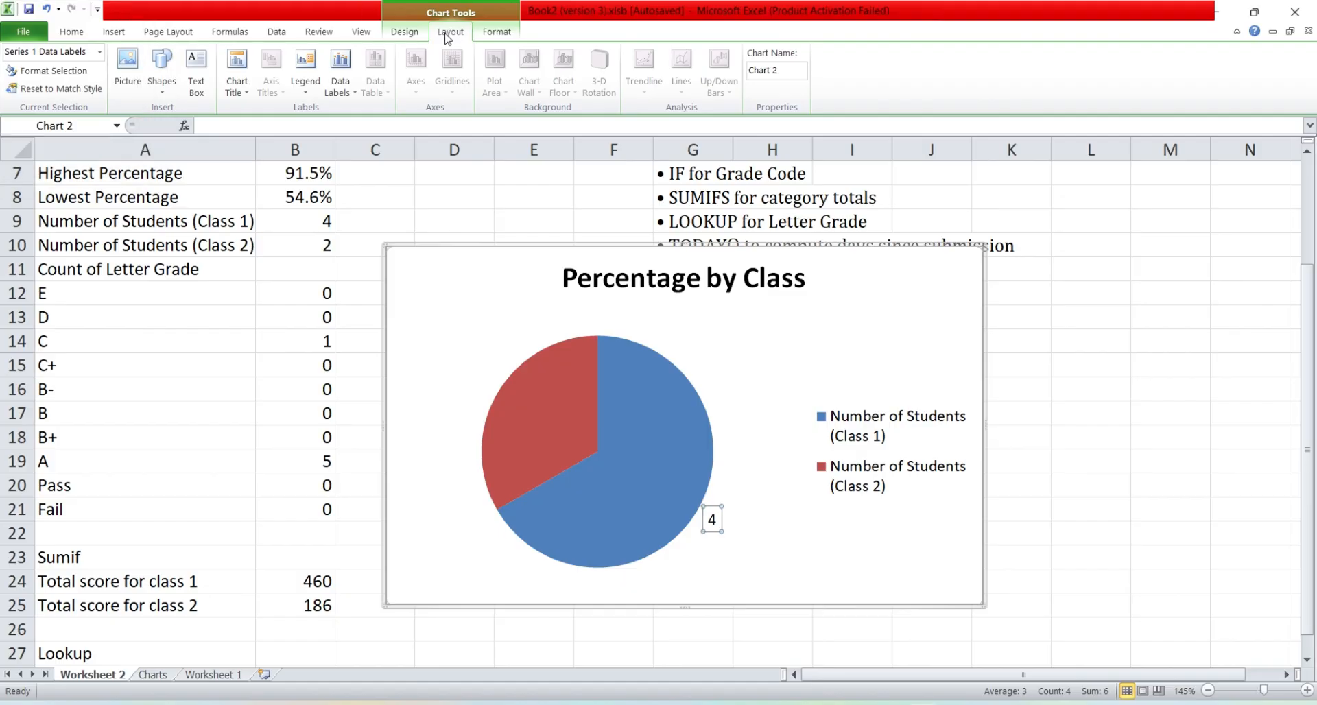
pyautogui.click(354, 100)
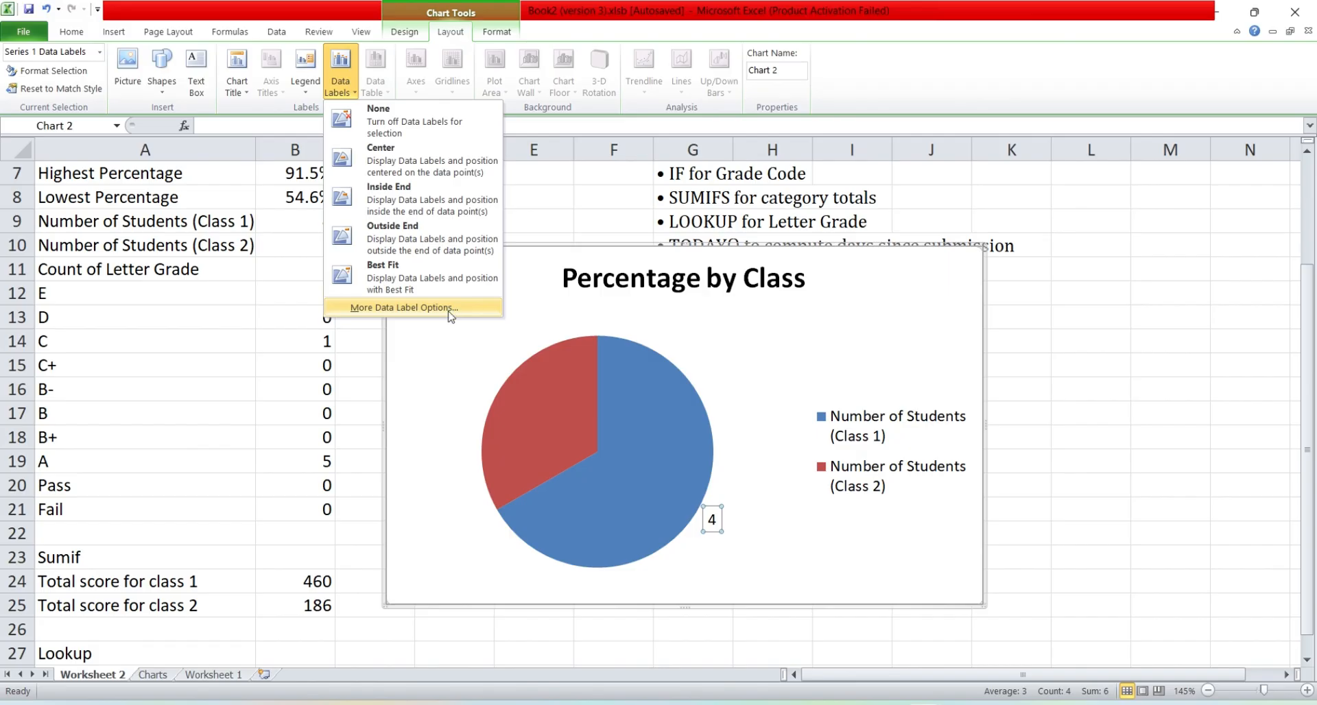
pyautogui.click(403, 308)
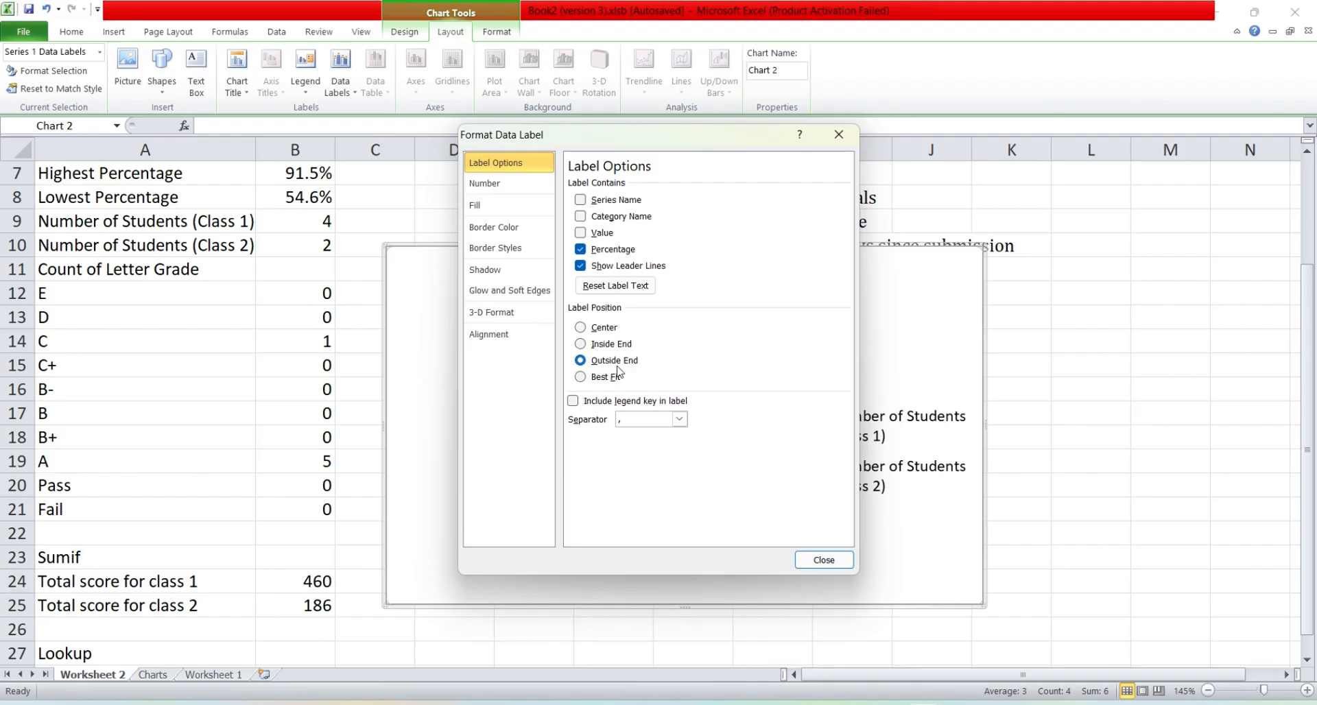
pyautogui.click(824, 560)
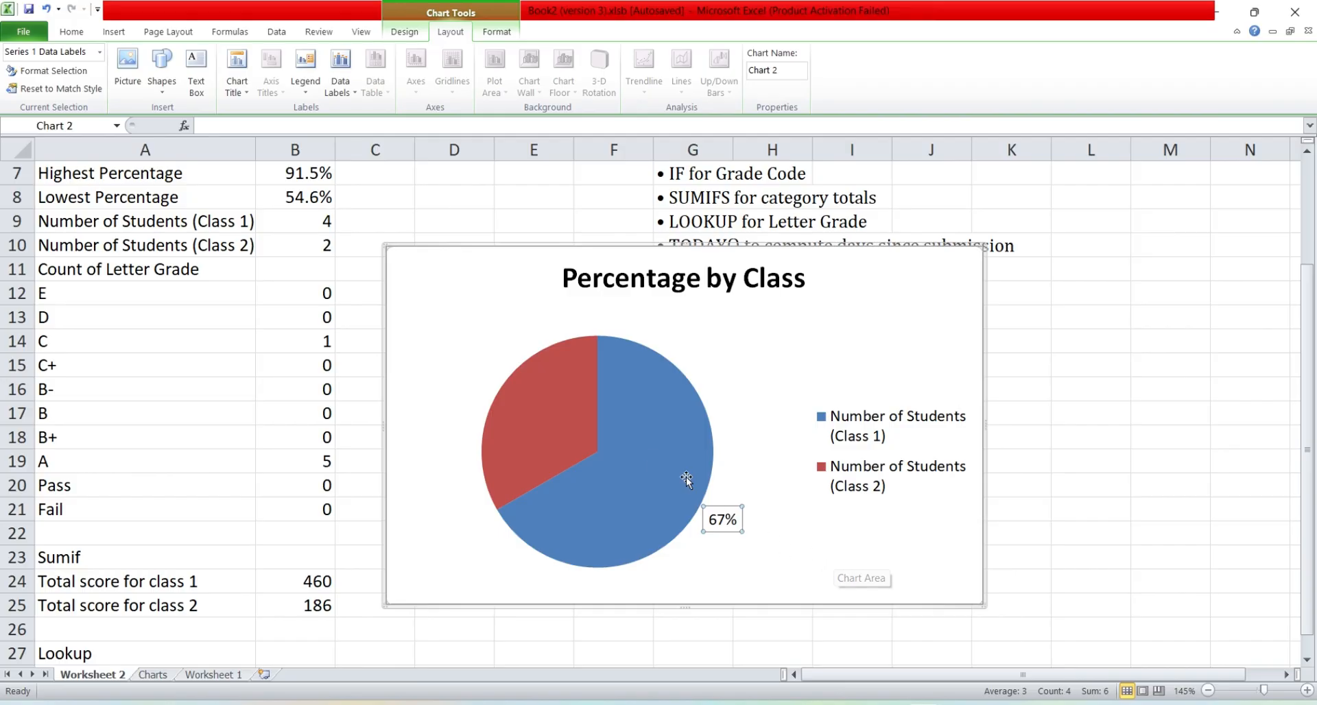
# Step: Apply data labels to the whole pie chart, showing the percentage without the value, with leader lines enabled
pyautogui.scroll(-2, 634, 446)
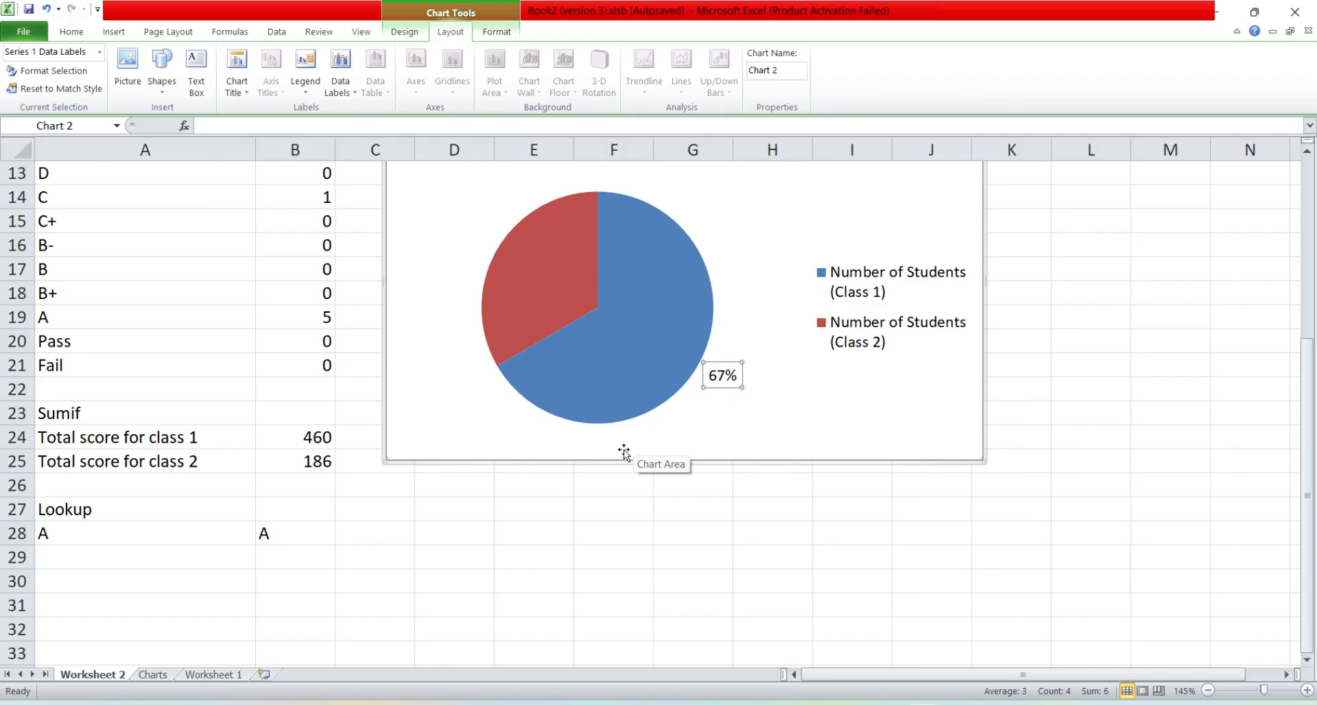
pyautogui.click(736, 412)
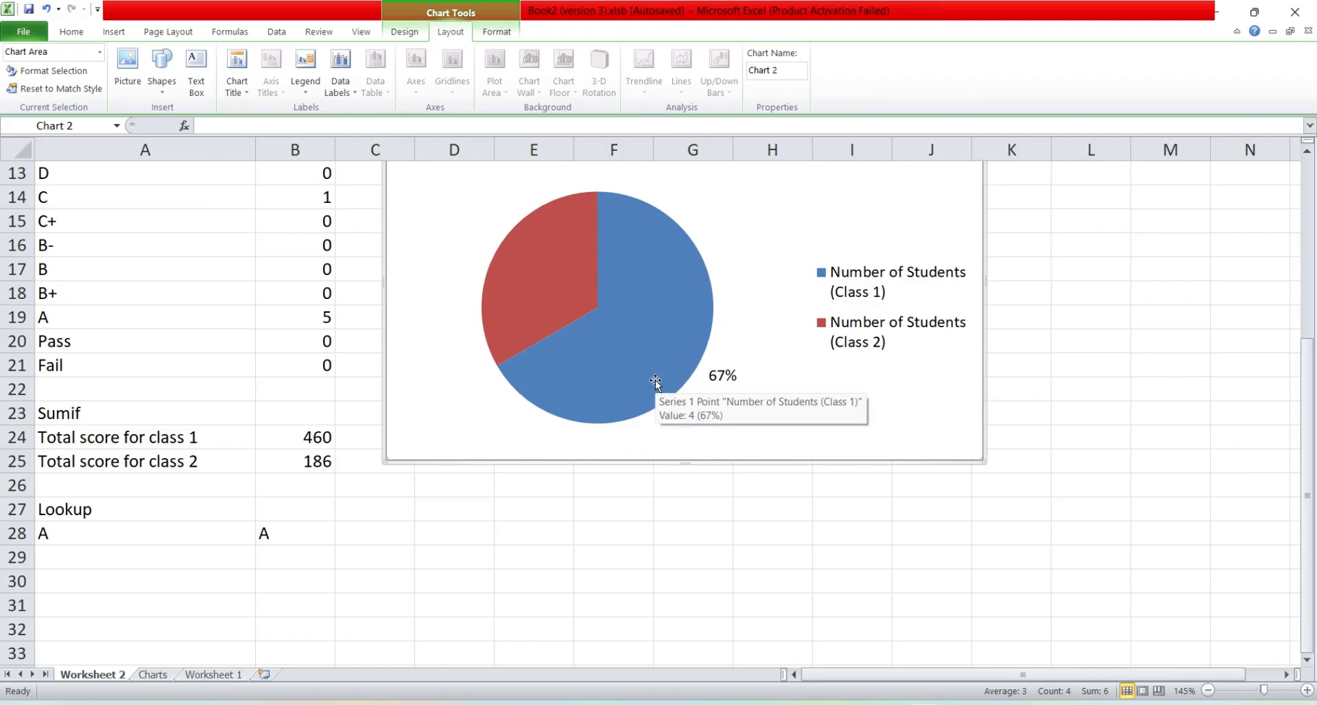
pyautogui.scroll(3, 590, 312)
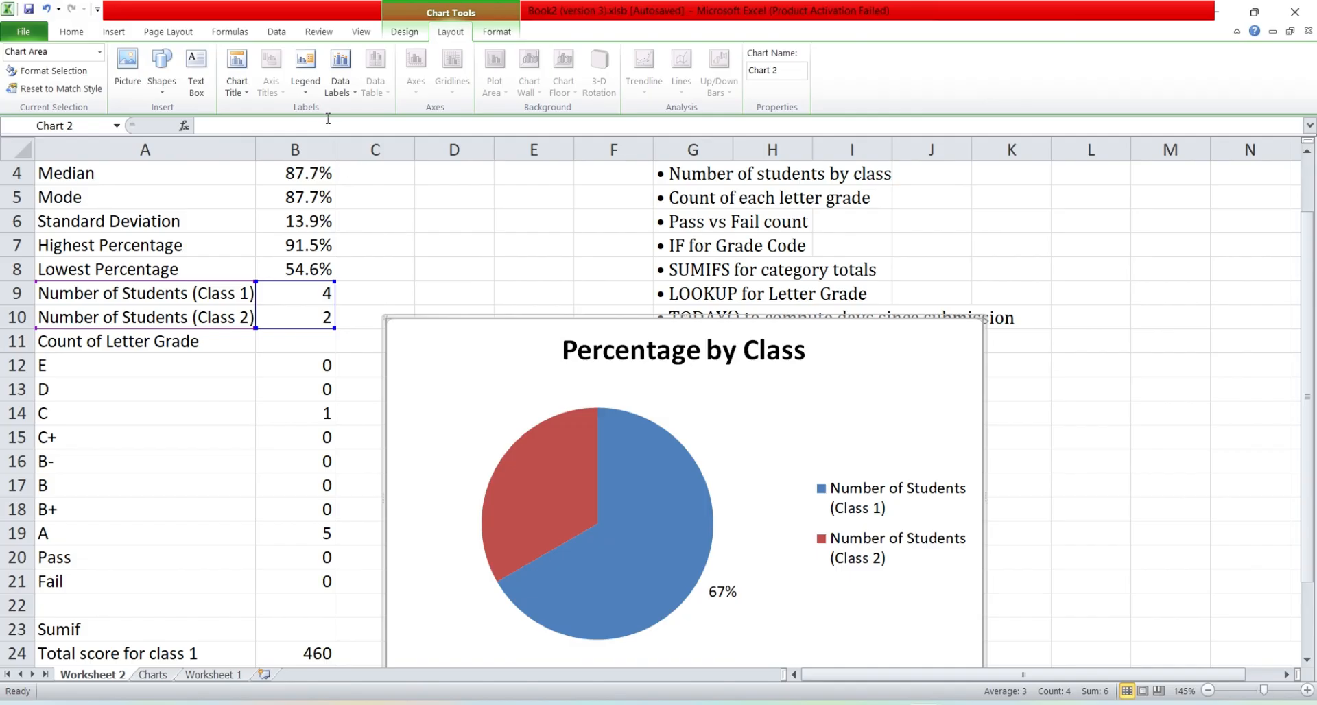
pyautogui.click(351, 93)
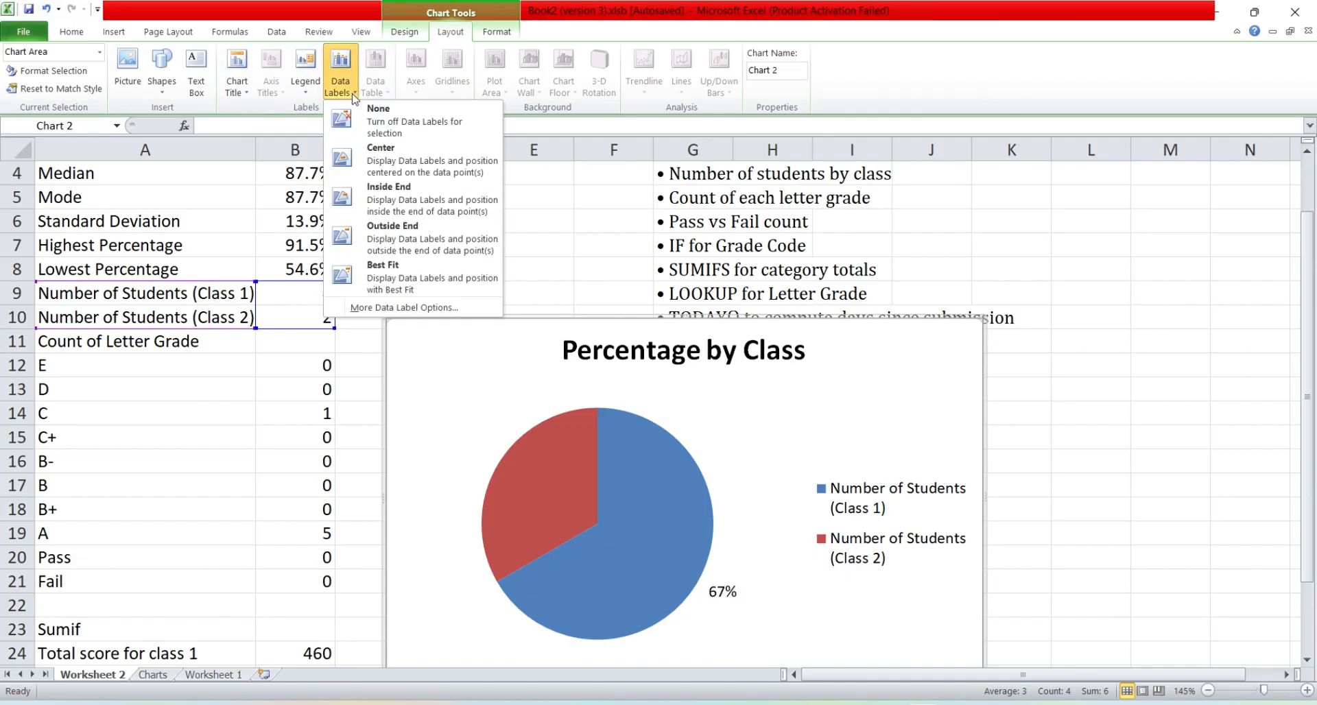
pyautogui.click(433, 309)
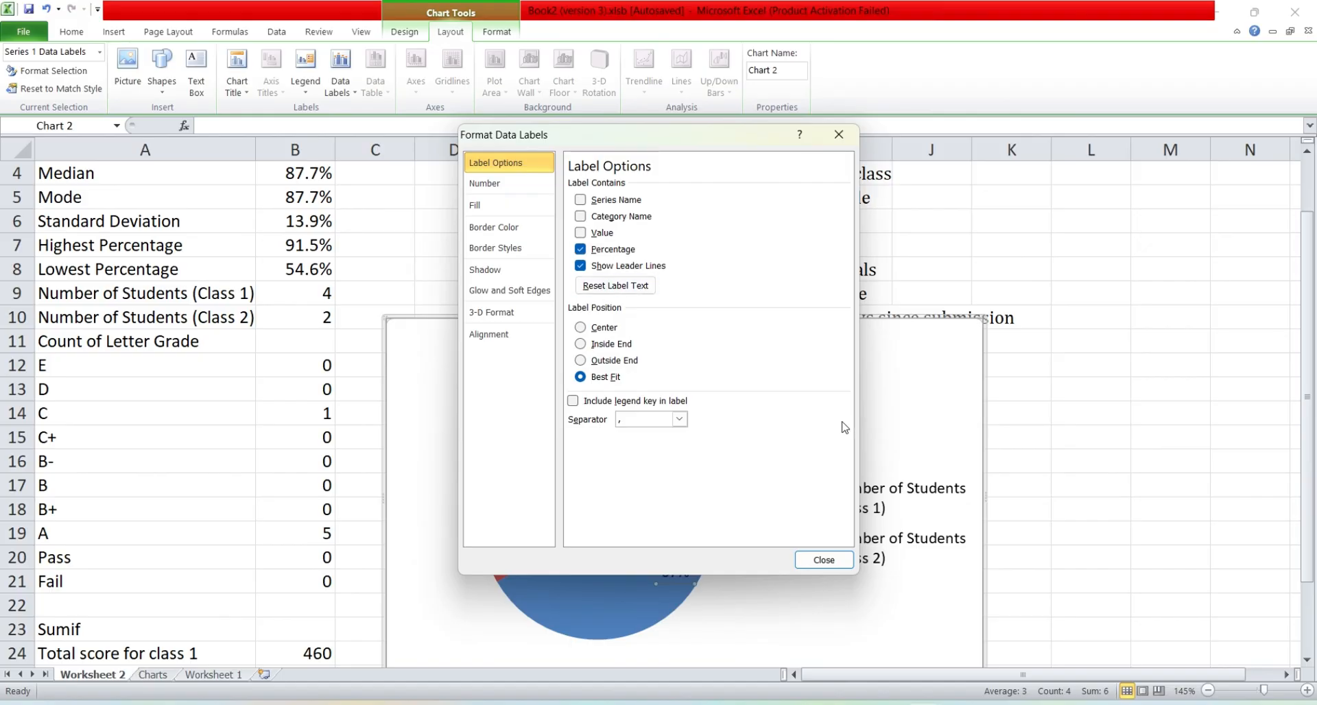
pyautogui.click(824, 560)
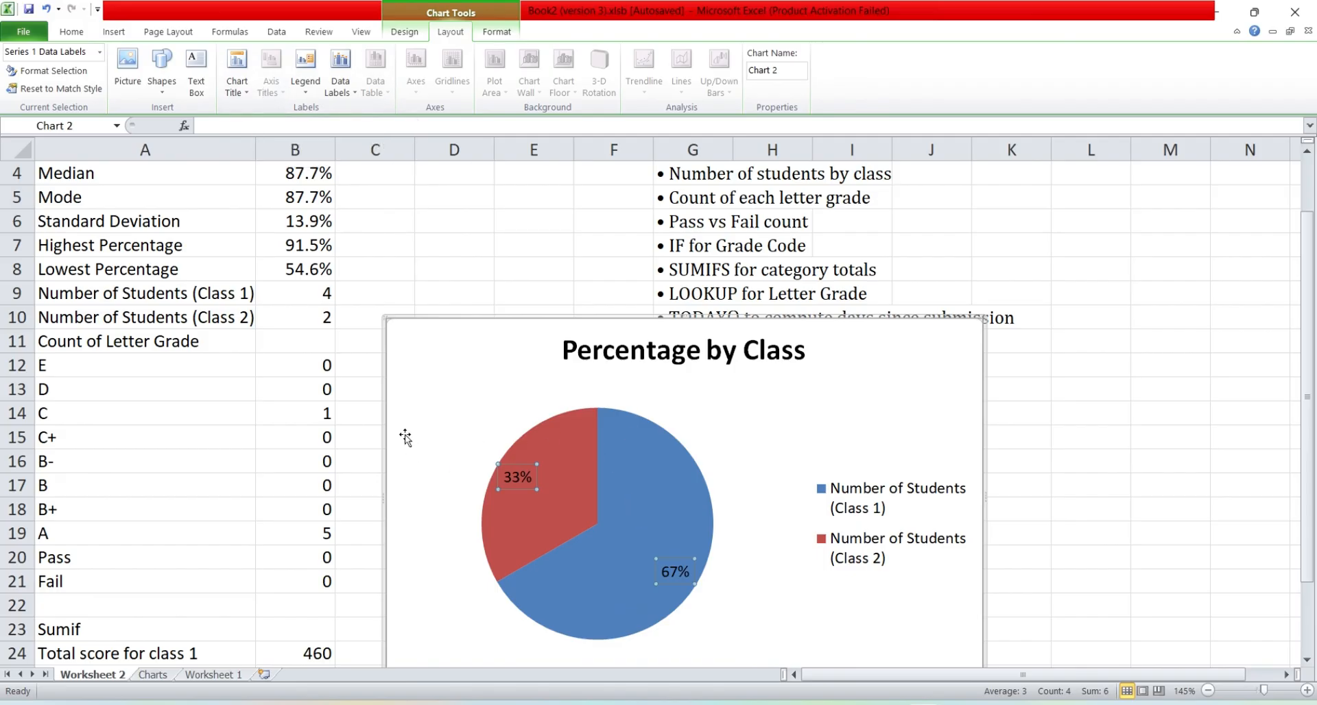
# Step: Set the position of the pie chart's percentage labels to Outside End
pyautogui.click(340, 81)
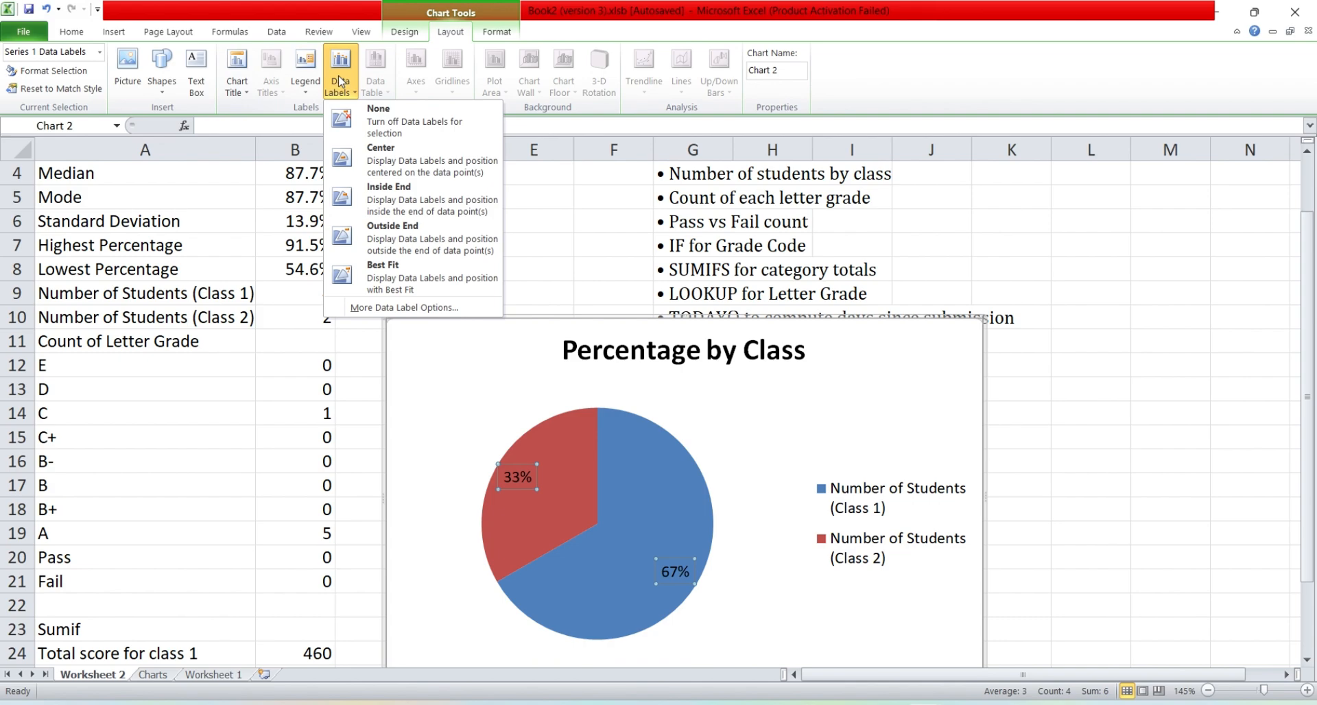
pyautogui.click(427, 308)
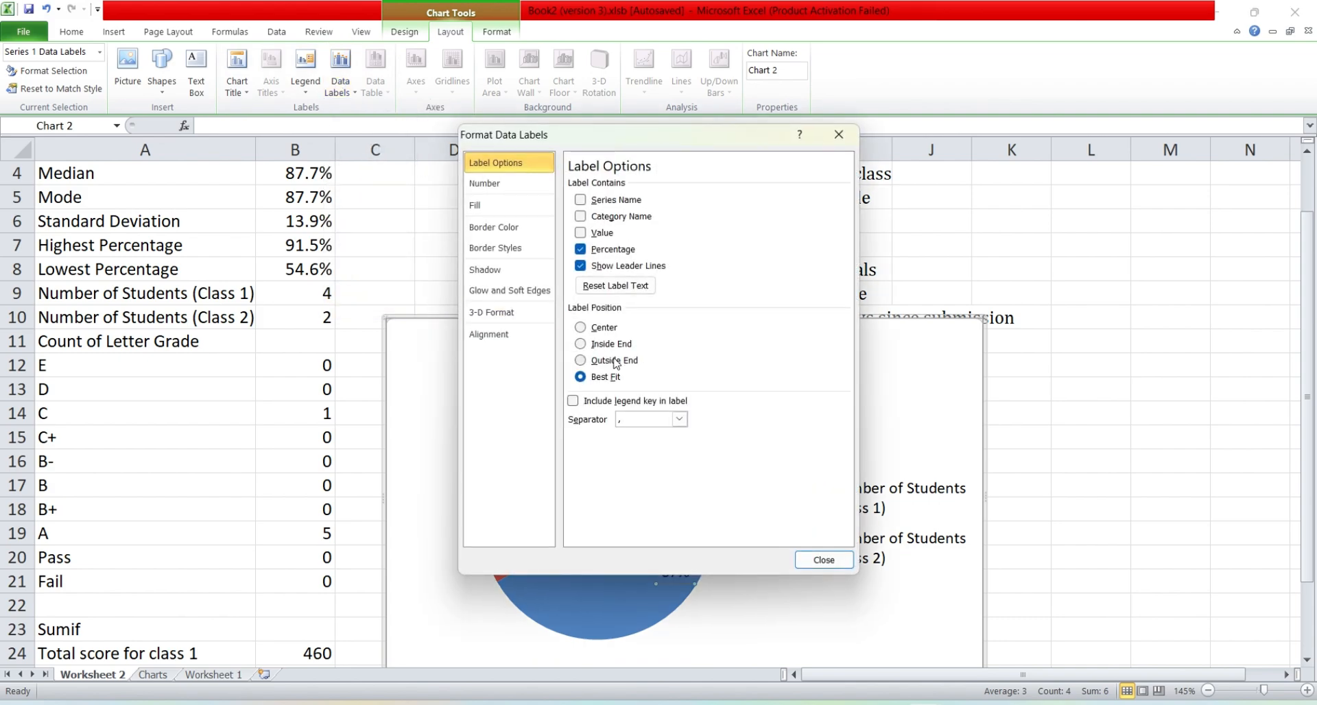
pyautogui.click(614, 361)
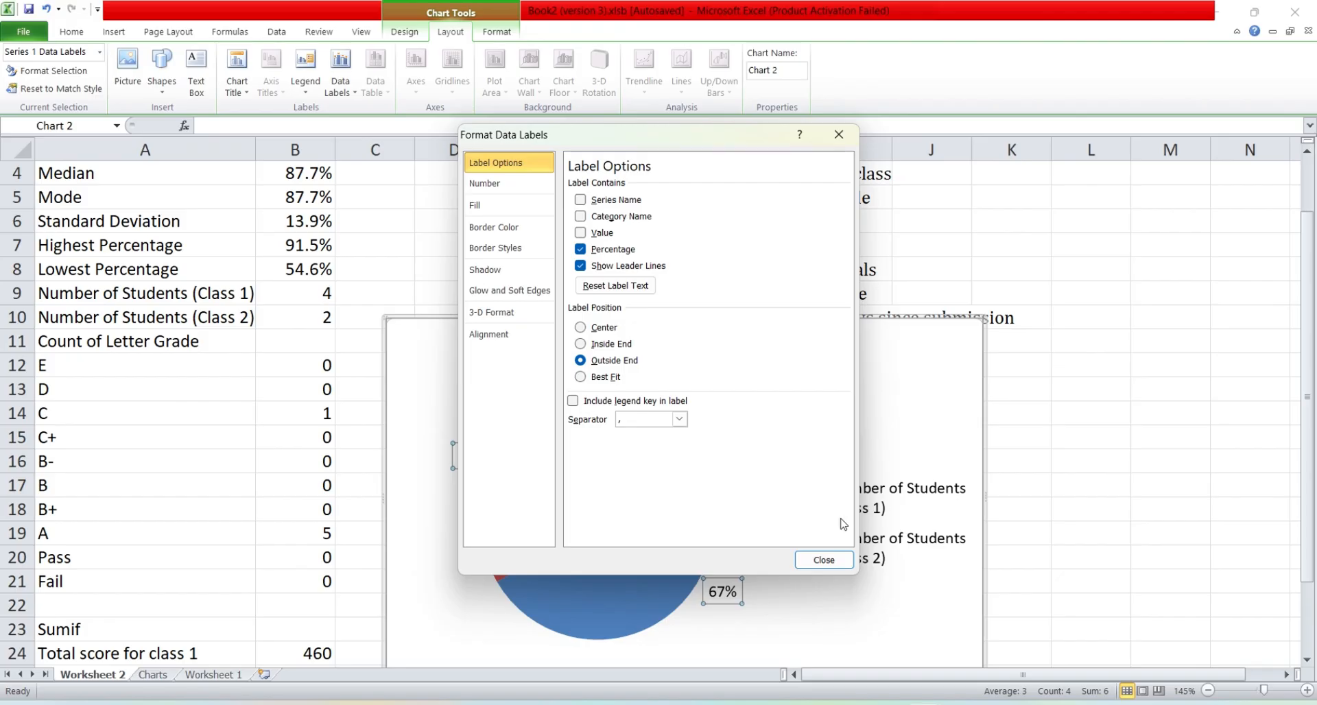
pyautogui.click(812, 563)
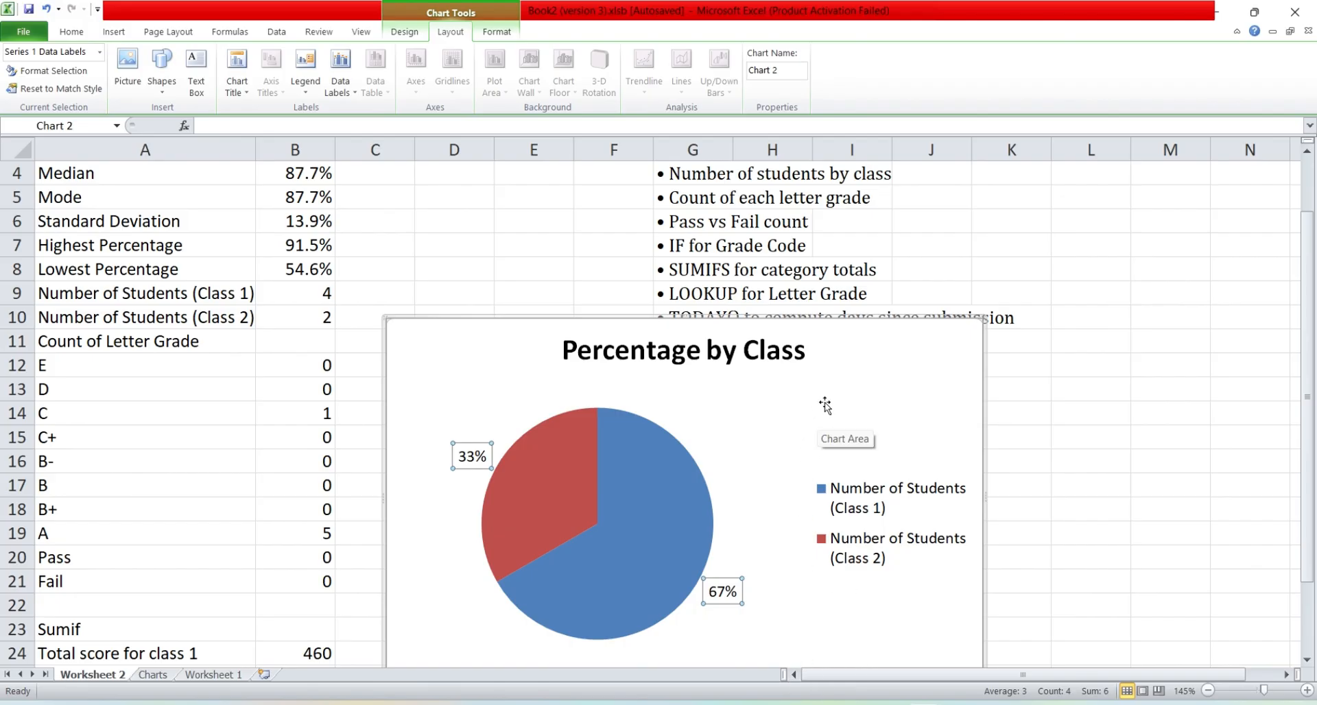
# Step: Move the pie chart to a new sheet named "Percentage by Class"
pyautogui.rightClick(740, 415)
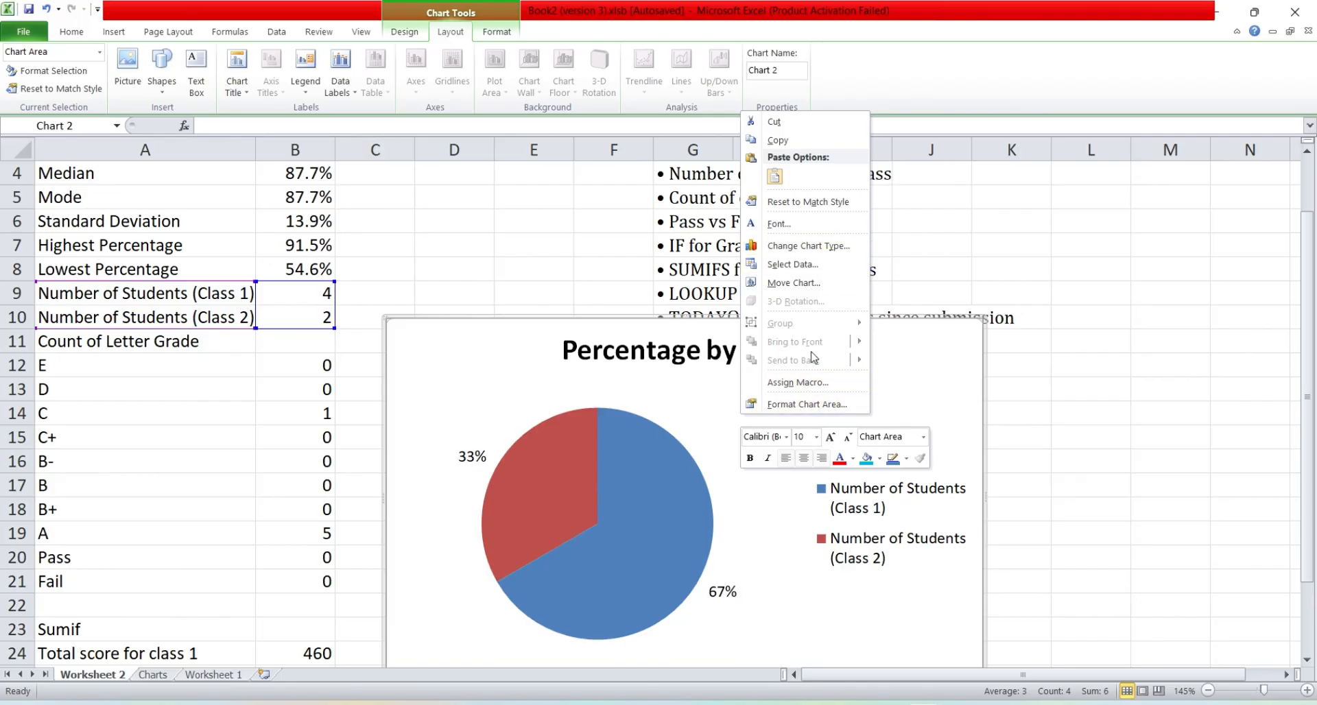
pyautogui.click(795, 282)
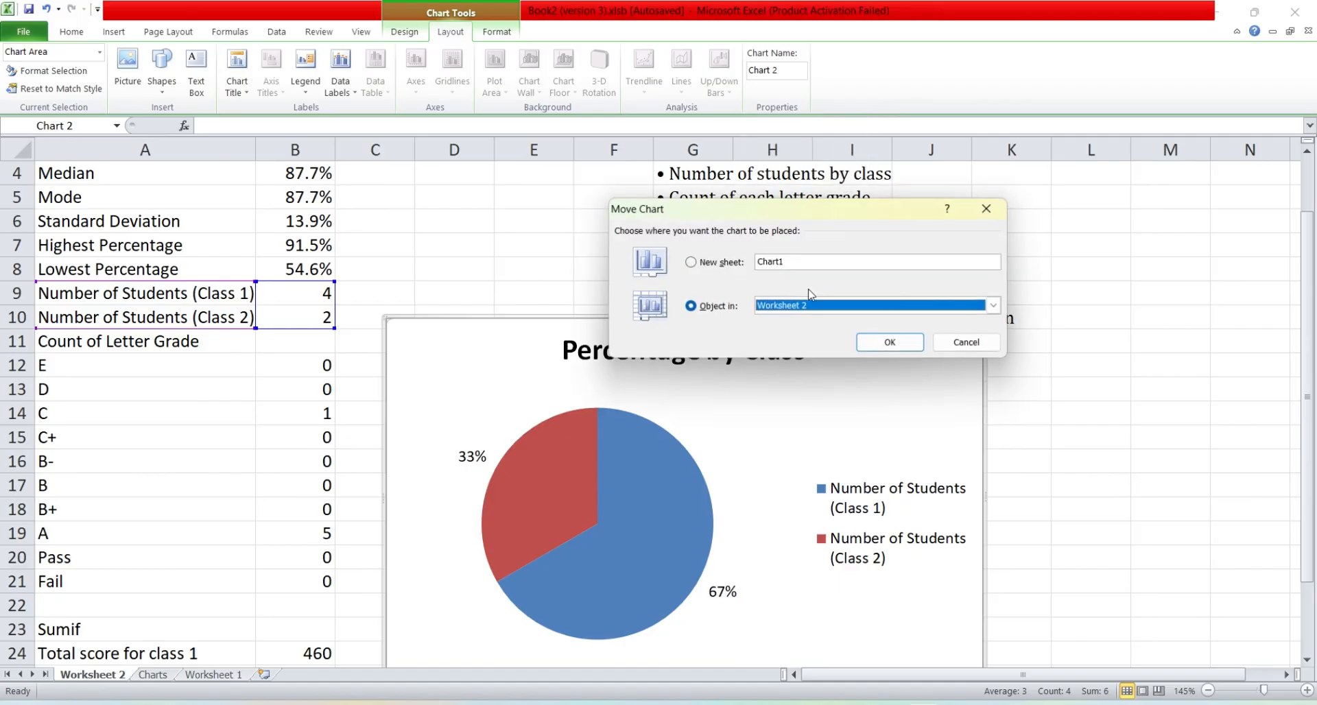
pyautogui.click(739, 261)
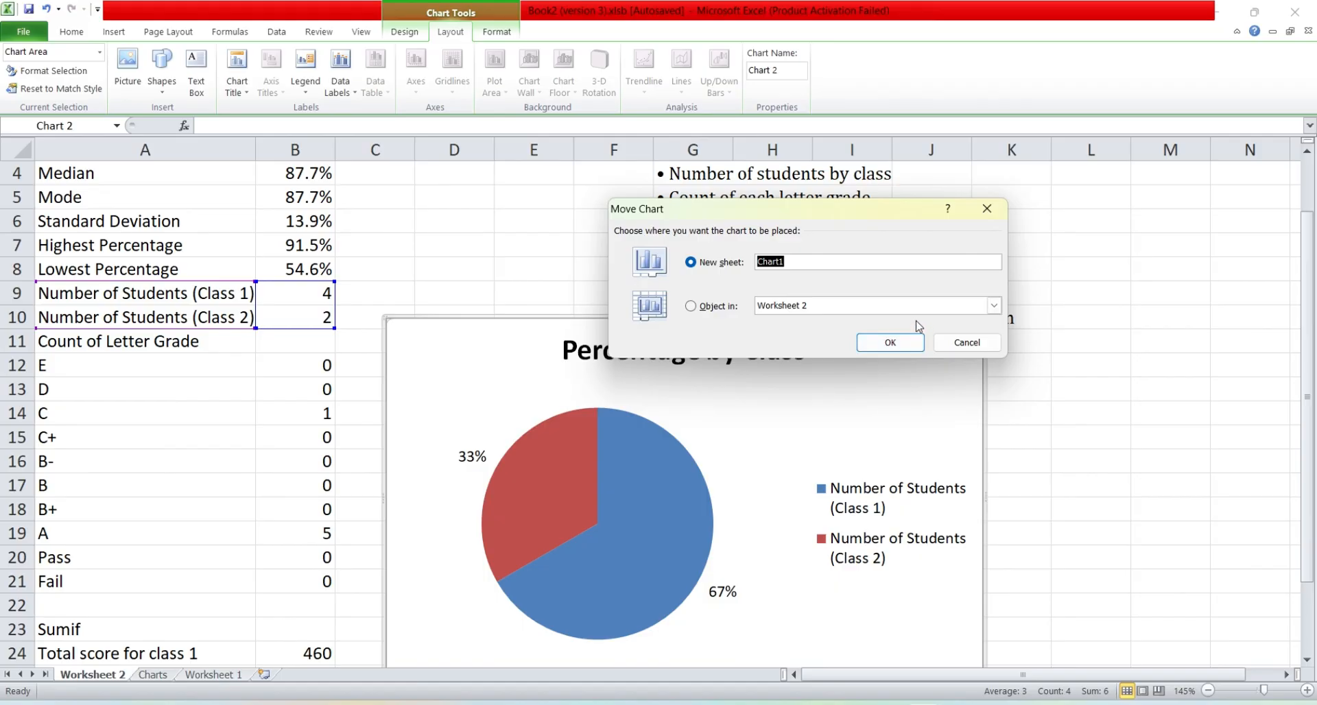
pyautogui.write('Per')
pyautogui.moveTo(854, 212); pyautogui.dragTo(872, 135)
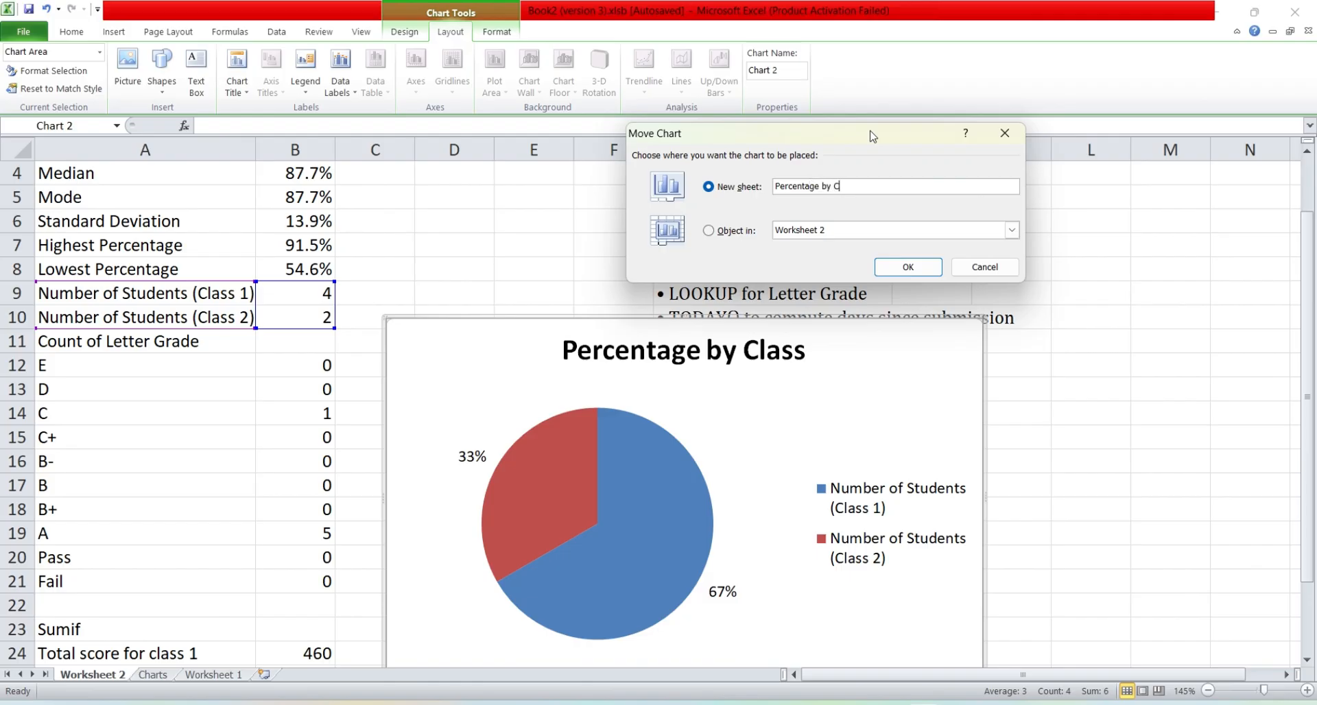
pyautogui.click(909, 267)
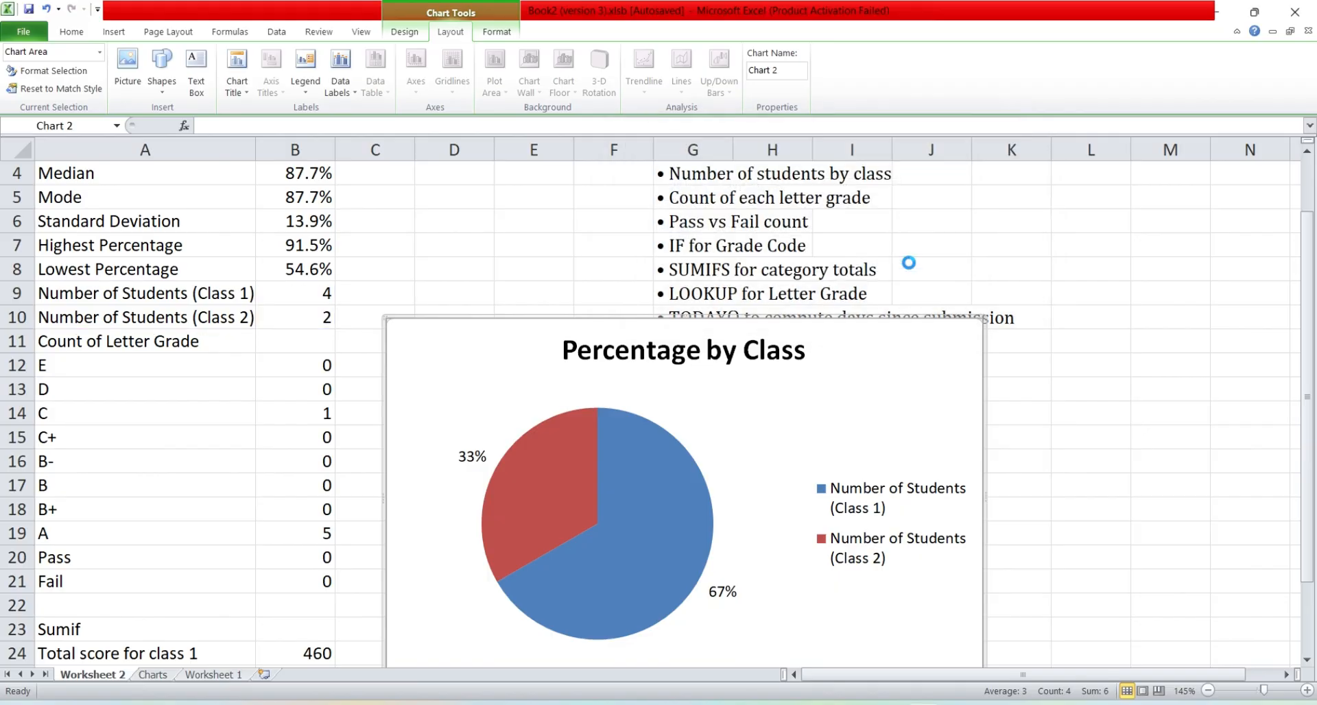